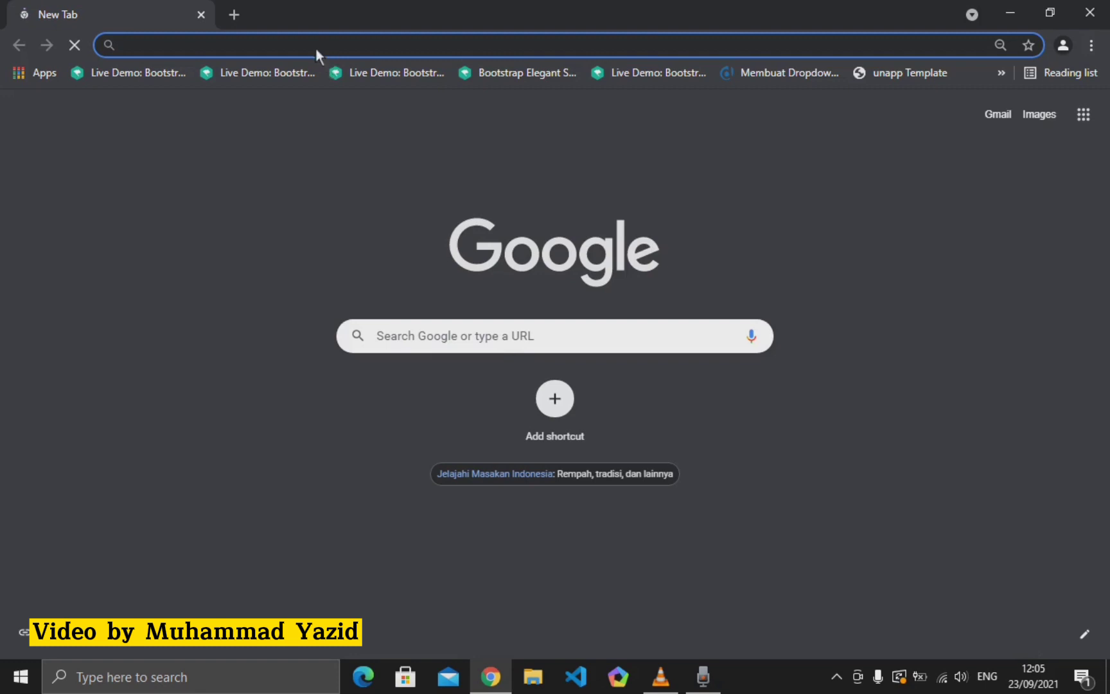
- Go to gmail.com in Chrome to load the Indonesian Gmail about page
{"action": "type", "text": "gmail"}
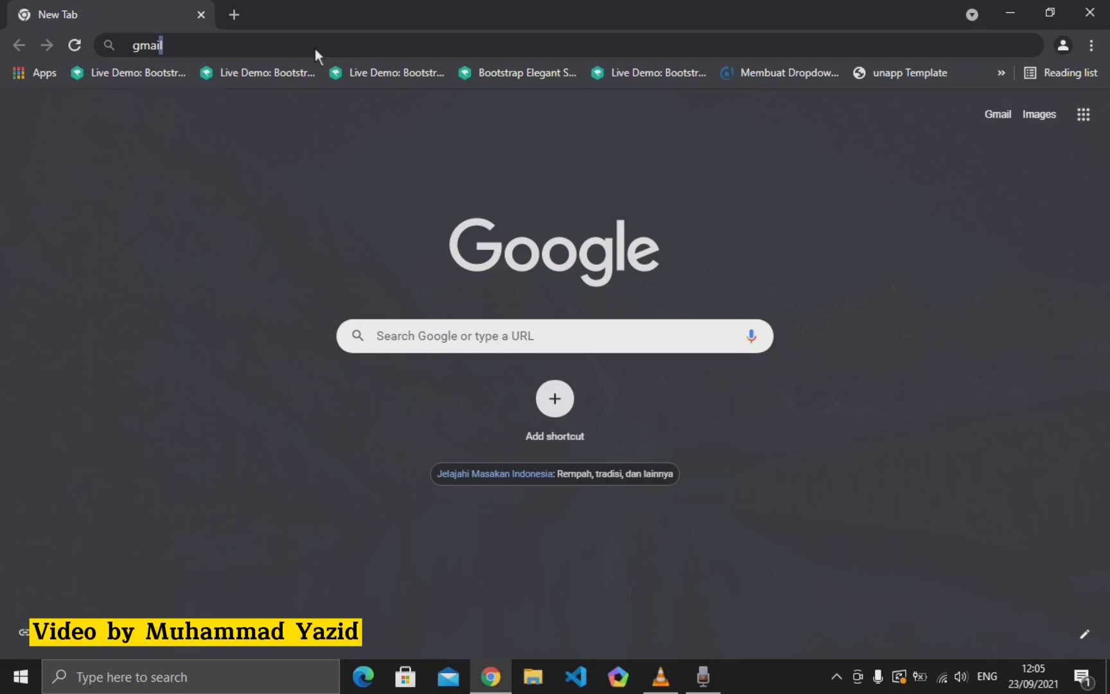
{"action": "type", "text": ".com"}
{"action": "key", "text": "Return"}
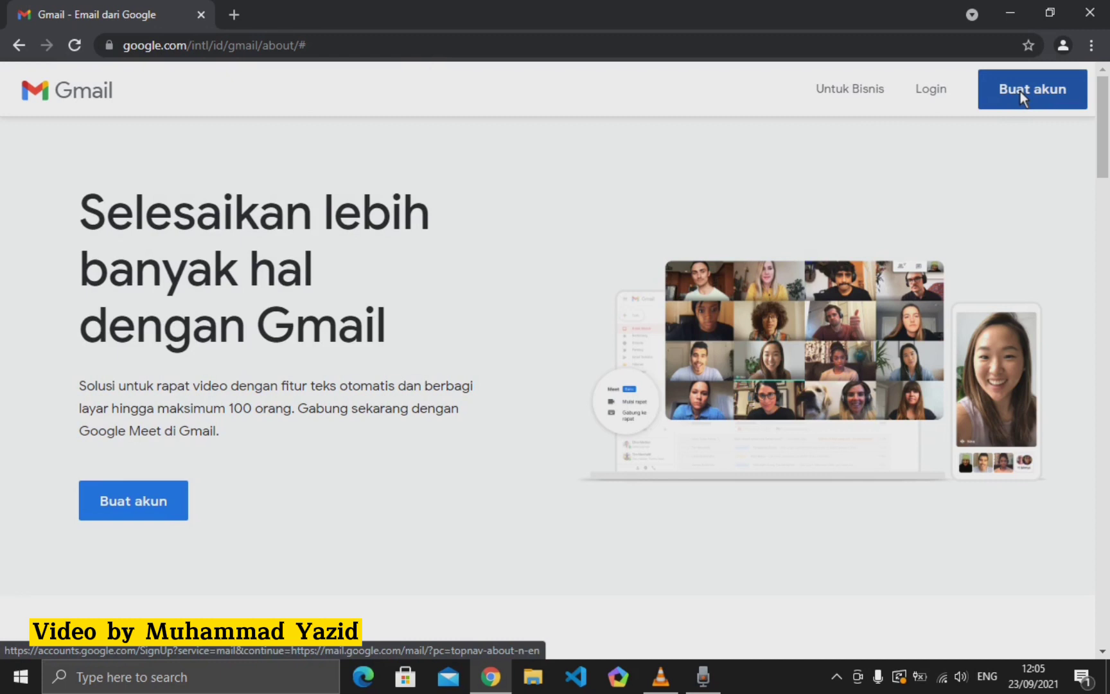
{"action": "left_click", "coordinate": [1020, 91]}
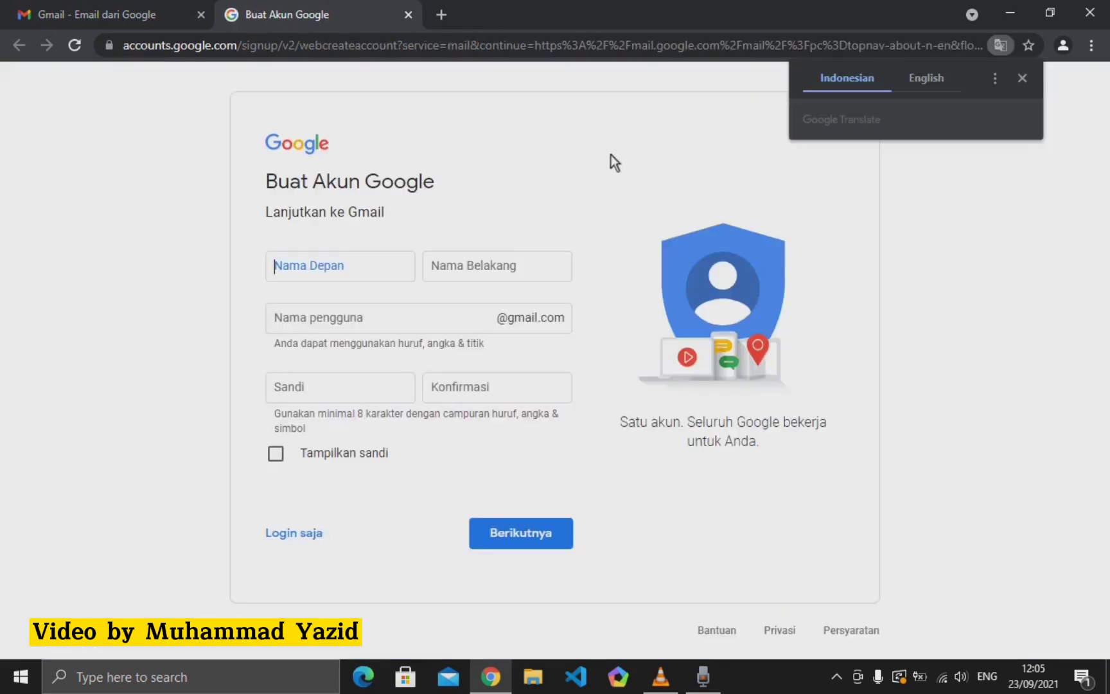
{"action": "left_click", "coordinate": [1024, 77]}
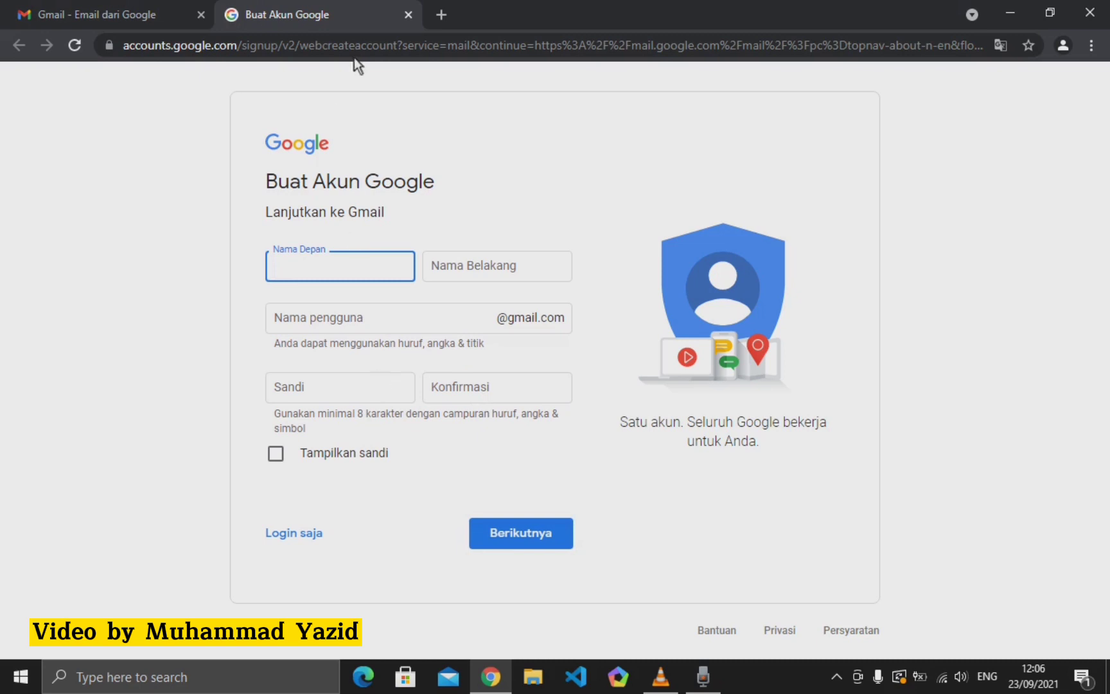
{"action": "left_click", "coordinate": [408, 15]}
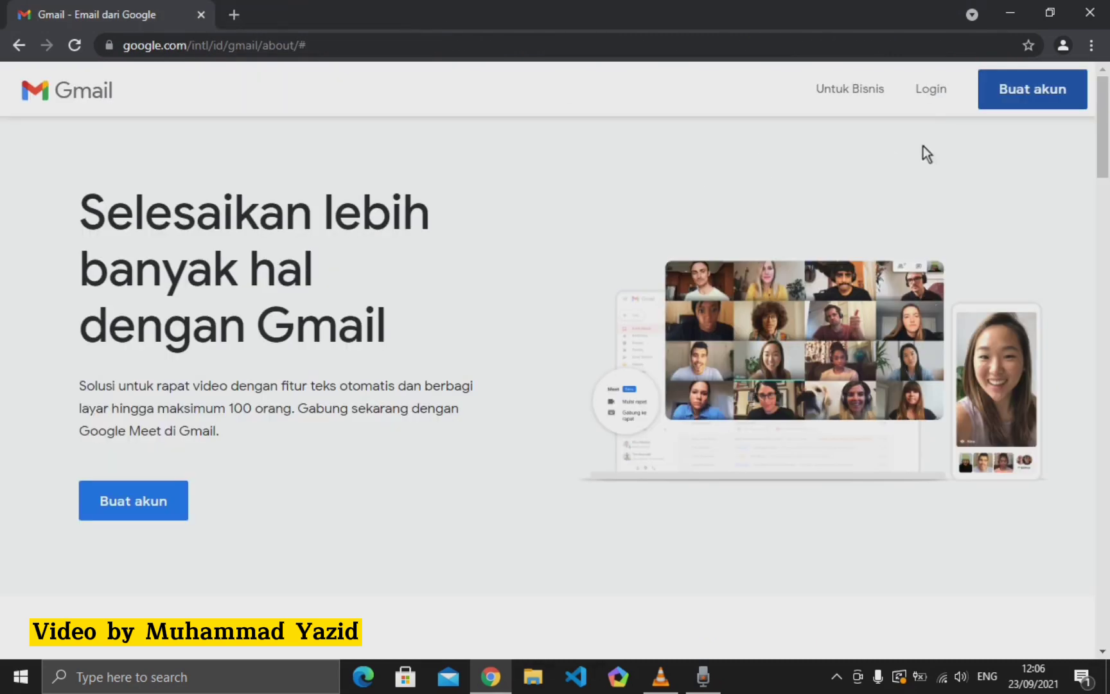
- Log in with the first saved Google account and its password, dismissing the translation offer
{"action": "left_click", "coordinate": [935, 97]}
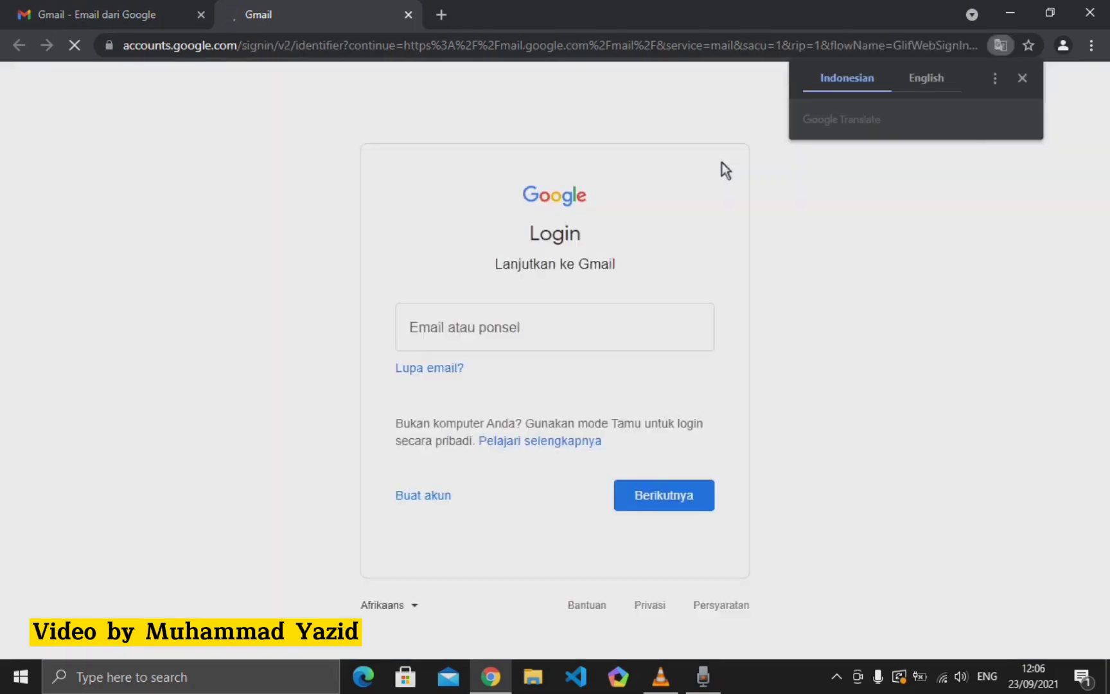
{"action": "left_click", "coordinate": [1022, 78]}
{"action": "left_click", "coordinate": [487, 324]}
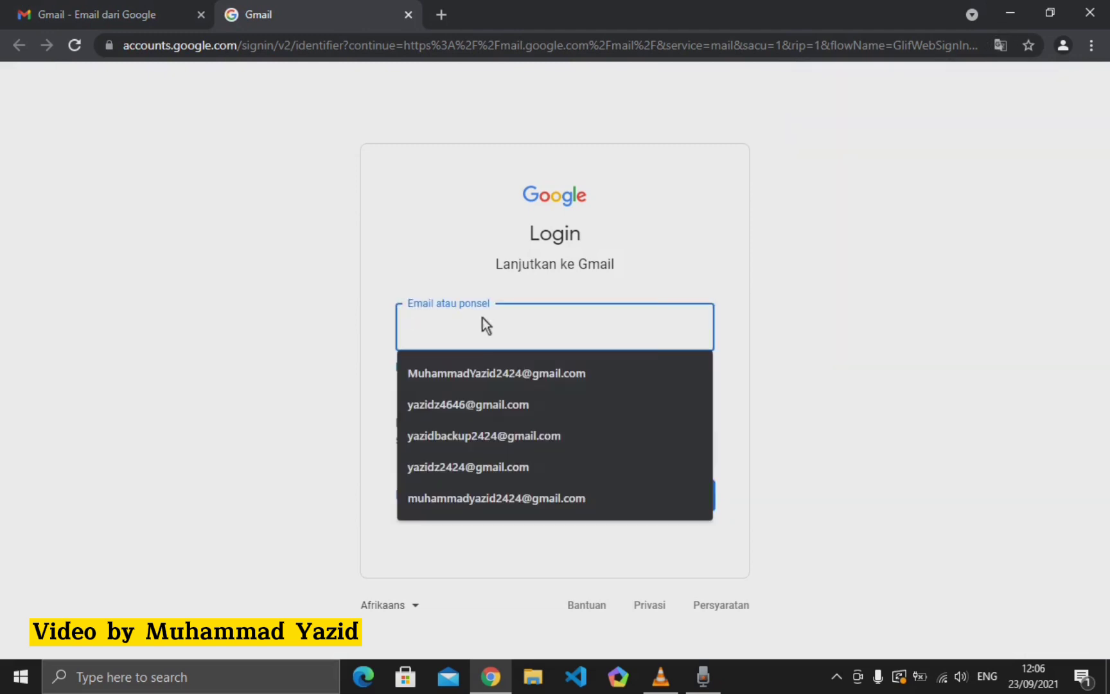
{"action": "left_click", "coordinate": [483, 373]}
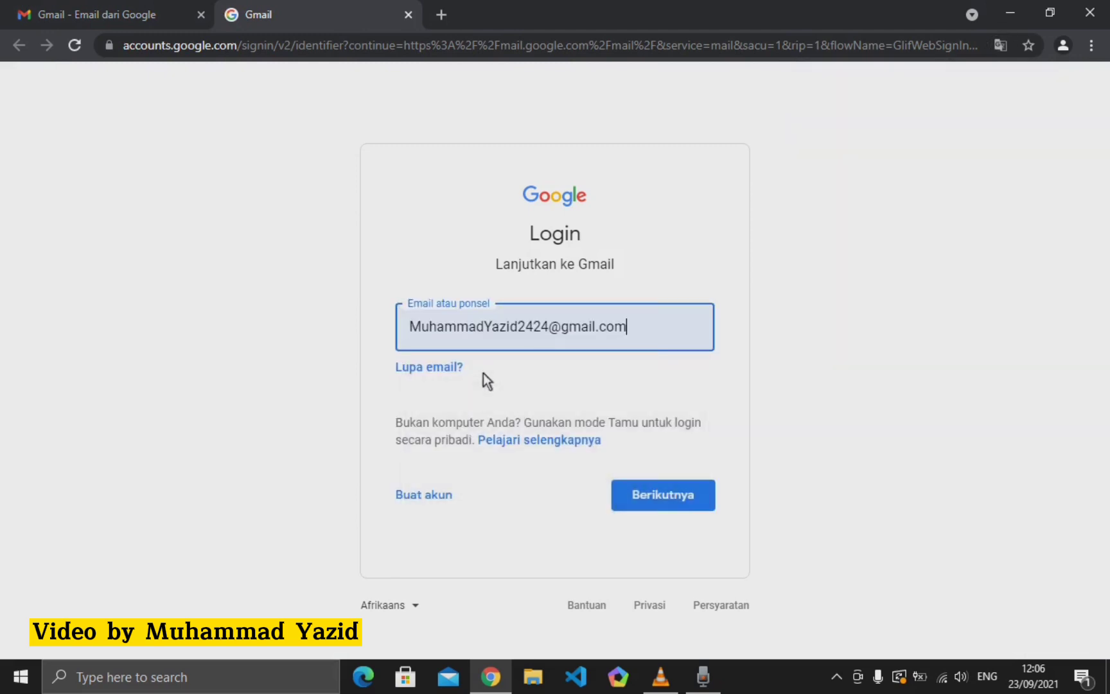
{"action": "left_click", "coordinate": [656, 489]}
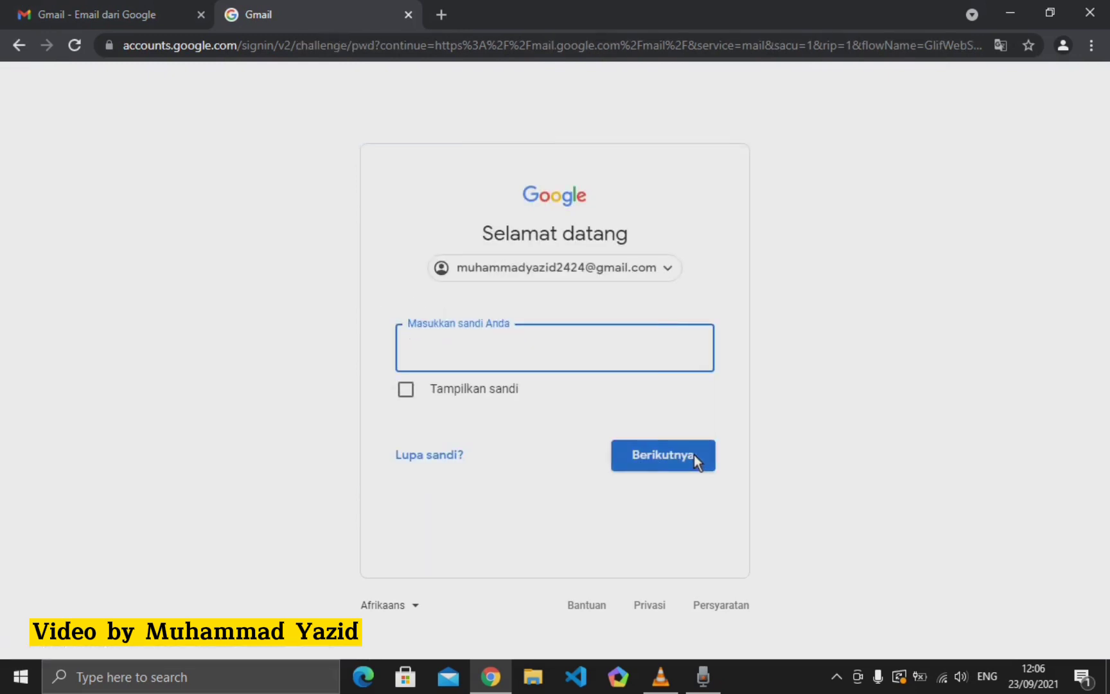
{"action": "type", "text": "•••••••••••••••••"}
{"action": "left_click", "coordinate": [694, 454]}
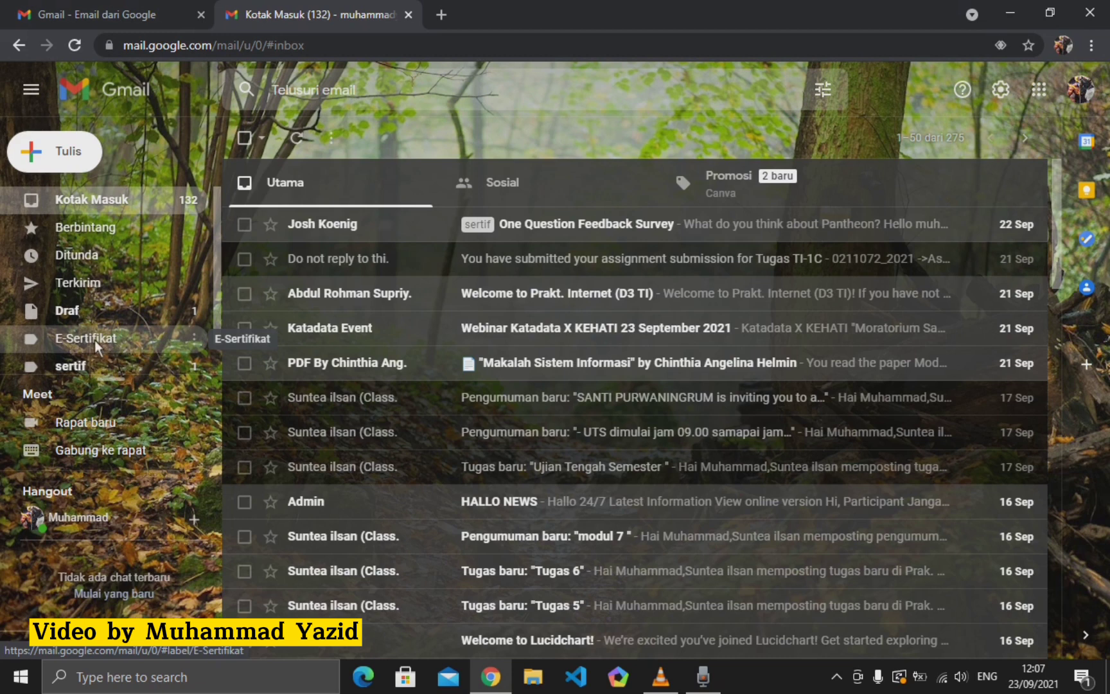
- Filter the inbox to the E-Sertifikat label and expand the full folder list
{"action": "left_click", "coordinate": [92, 345]}
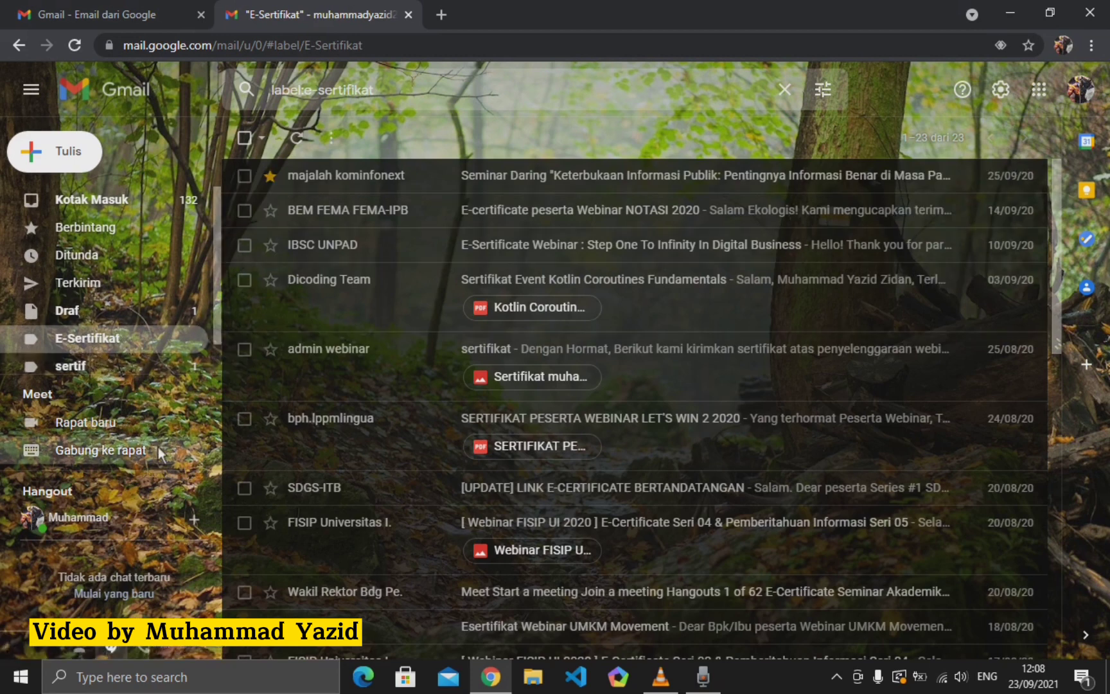
{"action": "scroll", "coordinate": [107, 364], "scroll_direction": "down", "scroll_amount": 1}
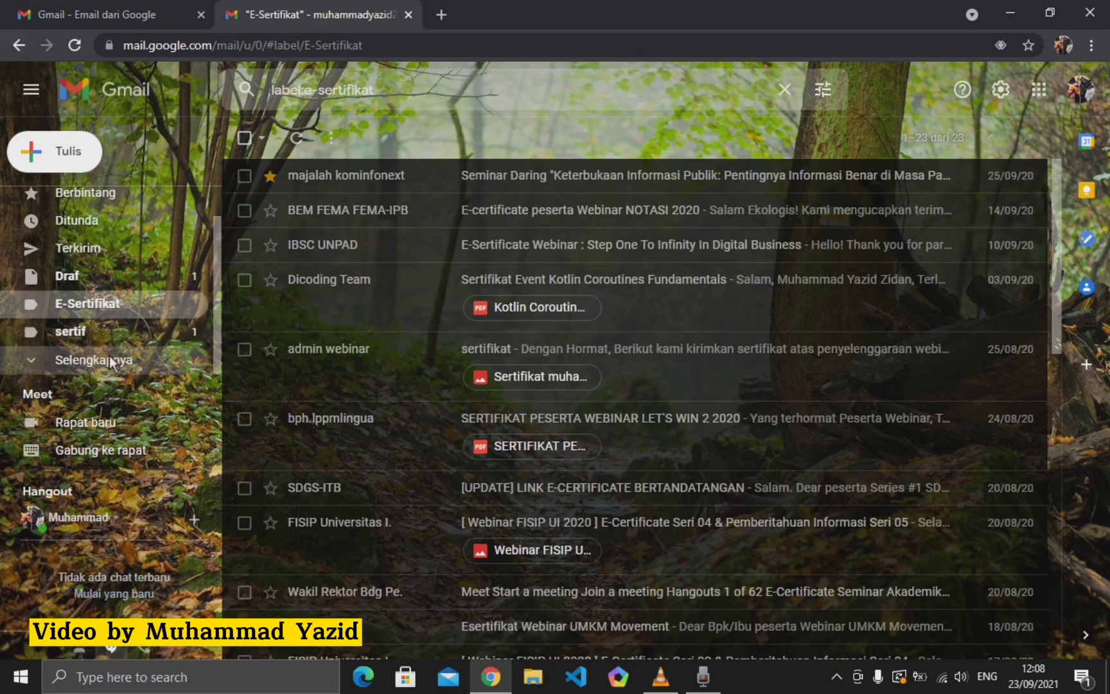
{"action": "left_click", "coordinate": [110, 357]}
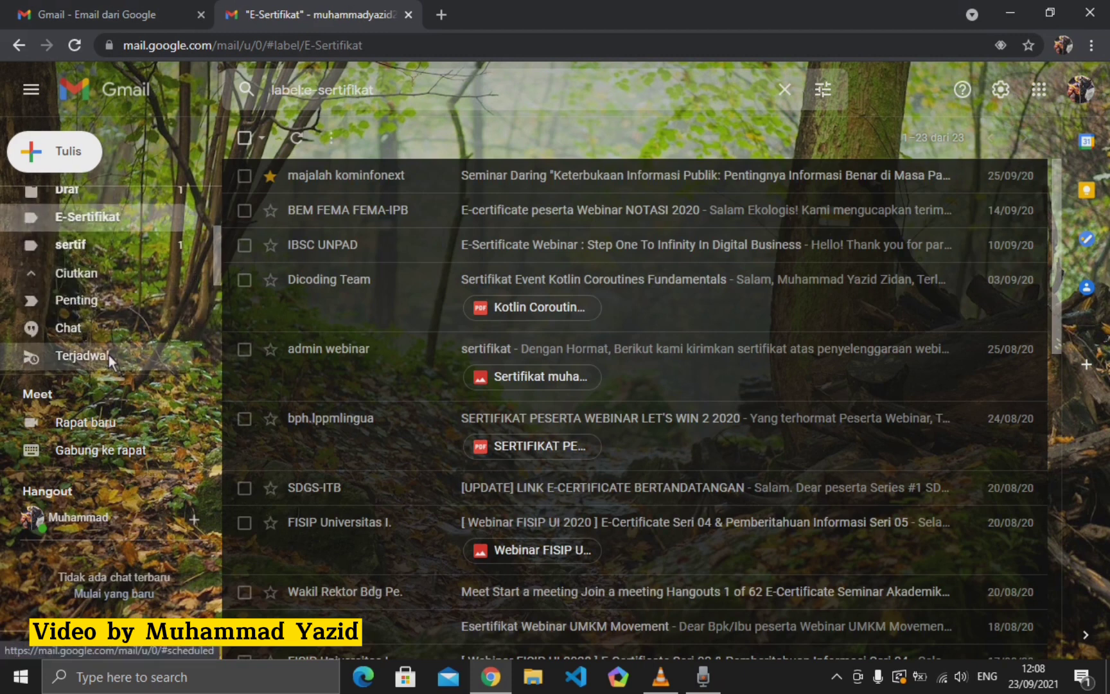
{"action": "scroll", "coordinate": [109, 355], "scroll_direction": "down", "scroll_amount": 4}
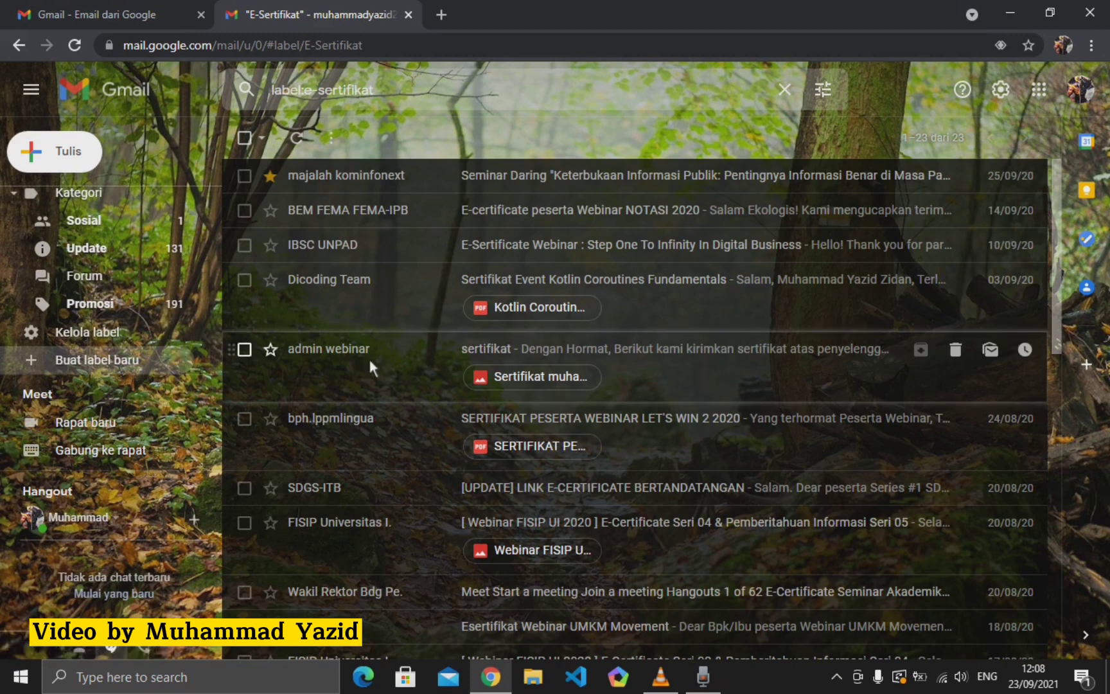
- Open the new-label dialog, then close it without creating a label
{"action": "left_click", "coordinate": [110, 361]}
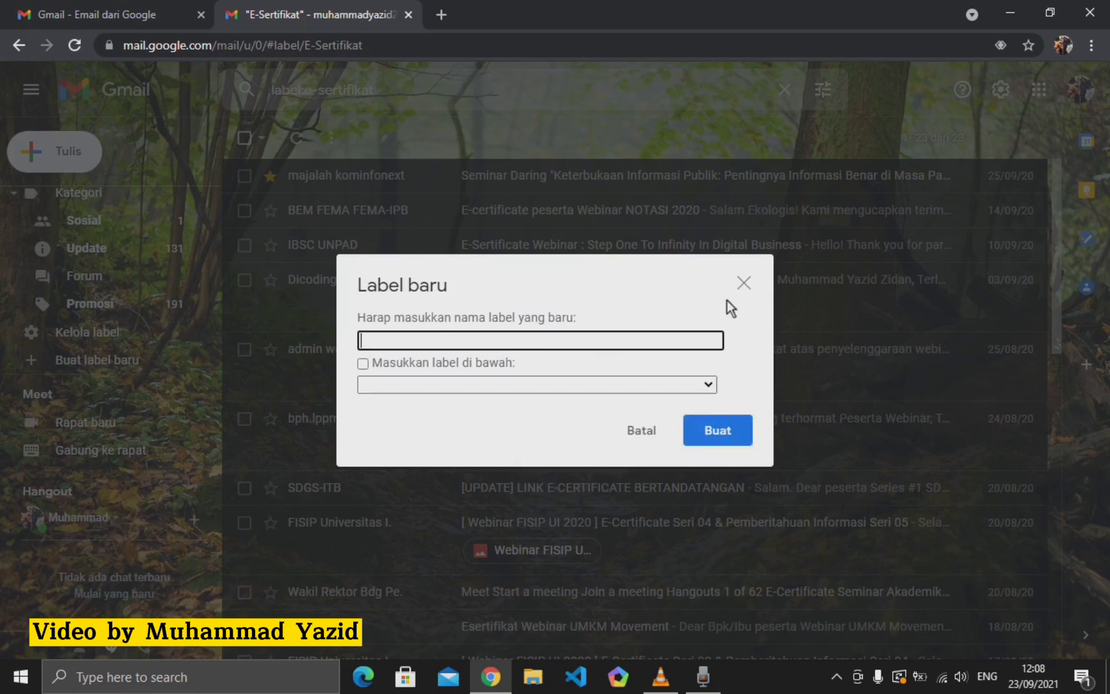
{"action": "left_click", "coordinate": [745, 281]}
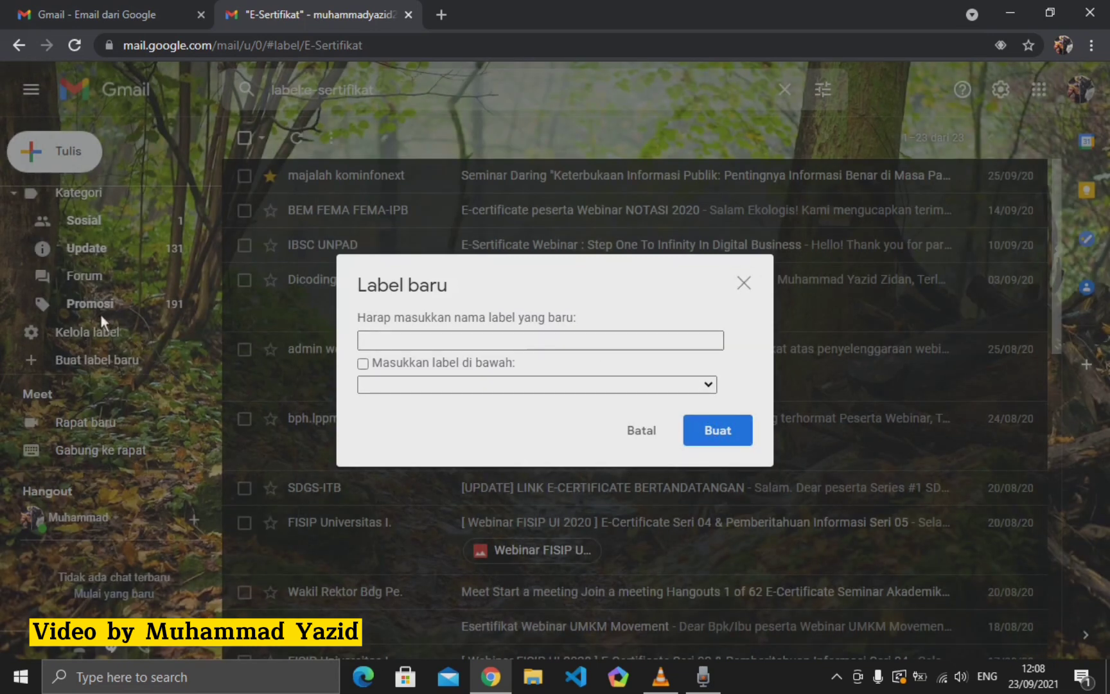
{"action": "left_click", "coordinate": [742, 282]}
{"action": "scroll", "coordinate": [65, 321], "scroll_direction": "up", "scroll_amount": 5}
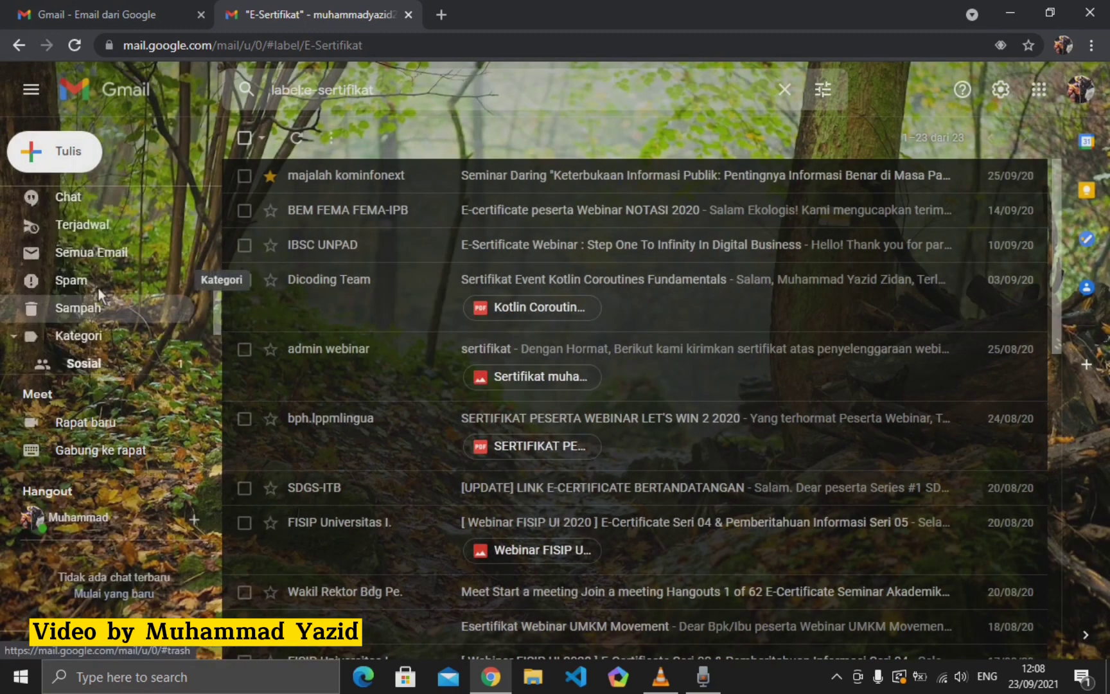
{"action": "scroll", "coordinate": [98, 289], "scroll_direction": "up", "scroll_amount": 2}
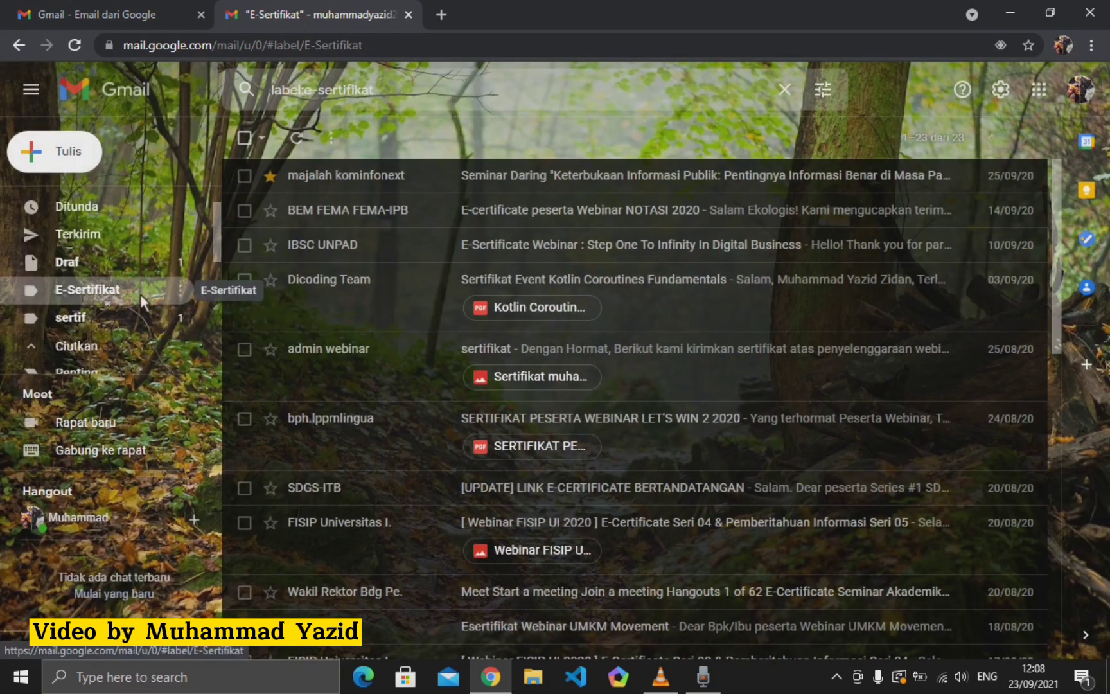
{"action": "left_click", "coordinate": [121, 263]}
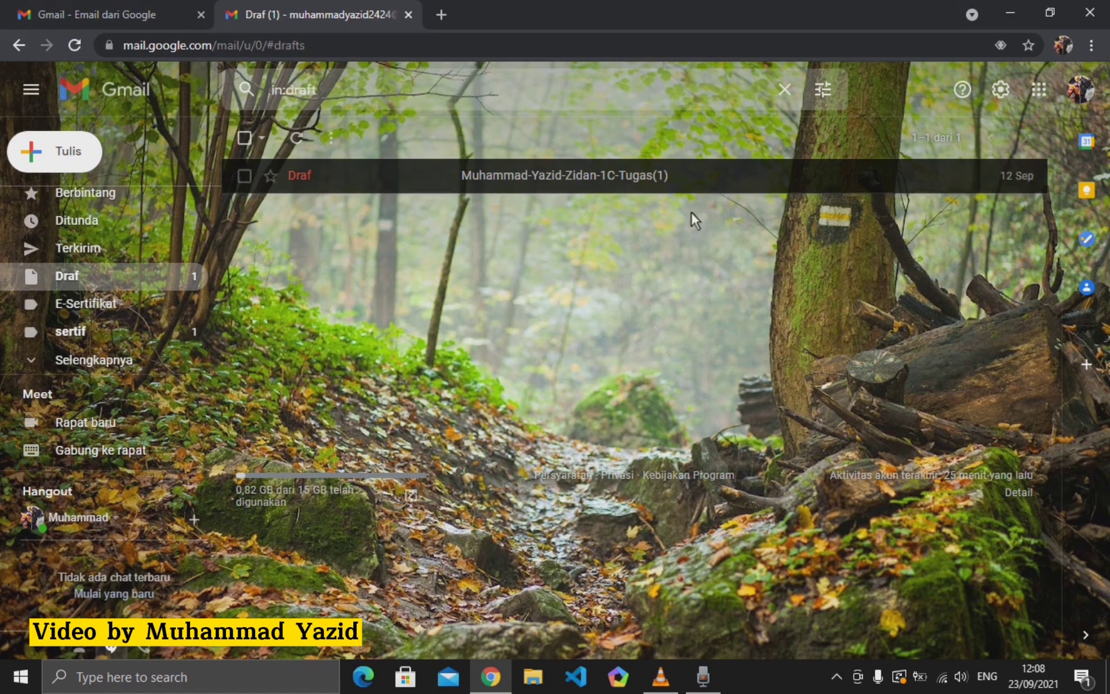
{"action": "scroll", "coordinate": [119, 257], "scroll_direction": "up", "scroll_amount": 1}
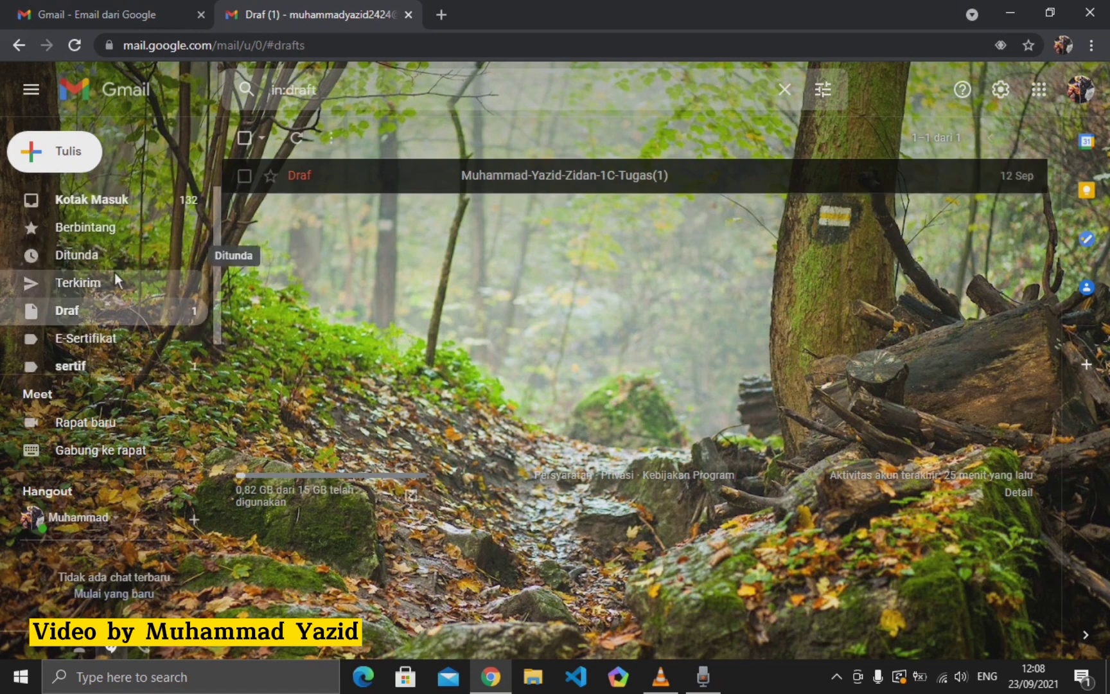
{"action": "left_click", "coordinate": [174, 300]}
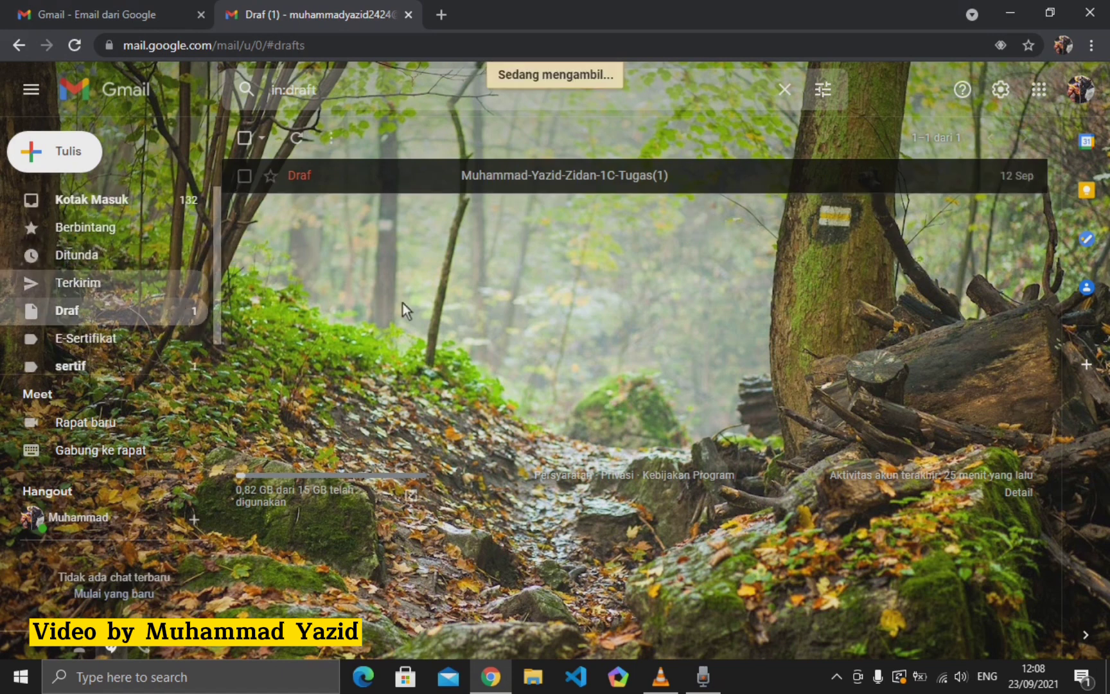
{"action": "scroll", "coordinate": [511, 248], "scroll_direction": "down", "scroll_amount": 1}
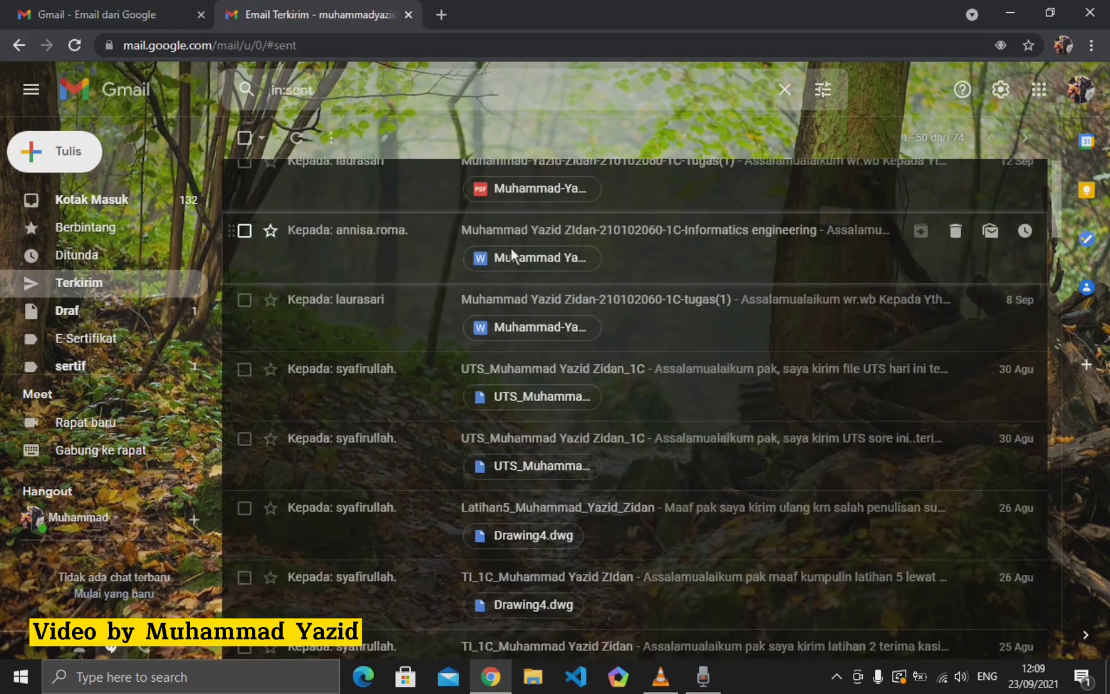
{"action": "scroll", "coordinate": [511, 248], "scroll_direction": "down", "scroll_amount": 2}
{"action": "scroll", "coordinate": [511, 248], "scroll_direction": "up", "scroll_amount": 2}
{"action": "scroll", "coordinate": [520, 252], "scroll_direction": "down", "scroll_amount": 3}
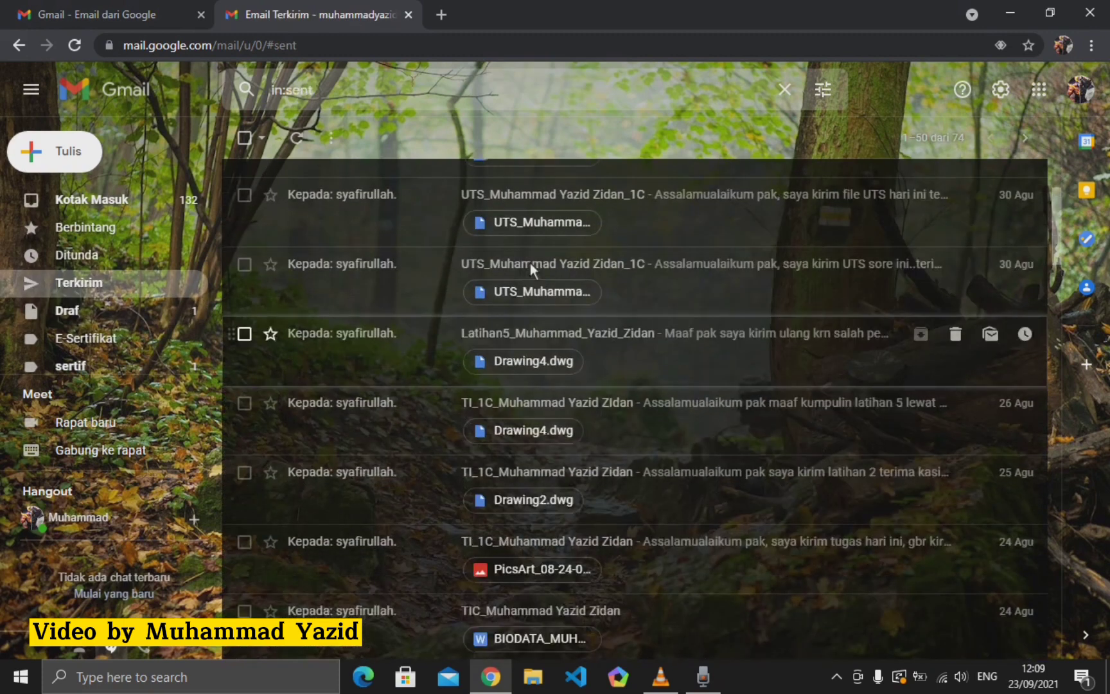
{"action": "scroll", "coordinate": [530, 263], "scroll_direction": "up", "scroll_amount": 3}
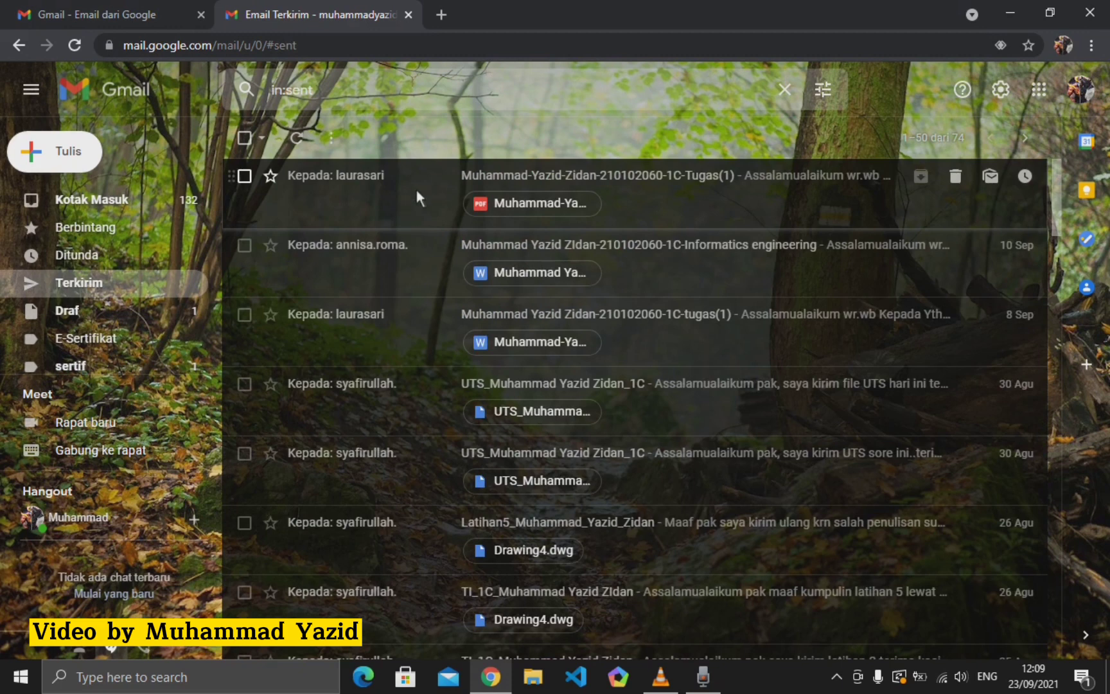
{"action": "left_click", "coordinate": [122, 195]}
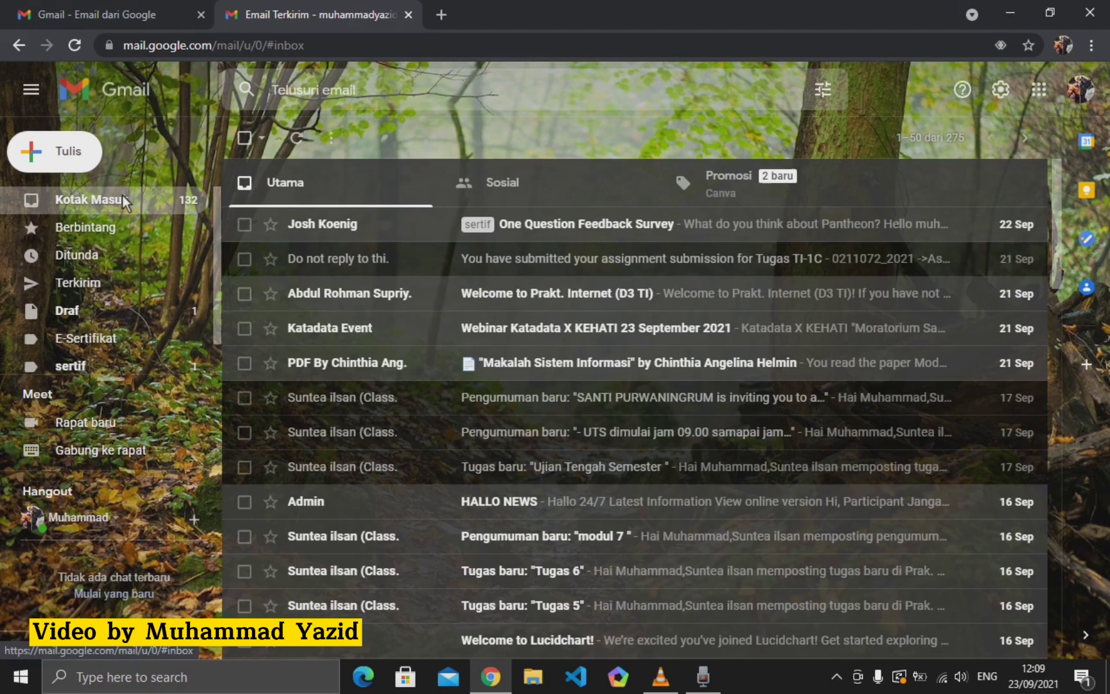
{"action": "left_click", "coordinate": [503, 84]}
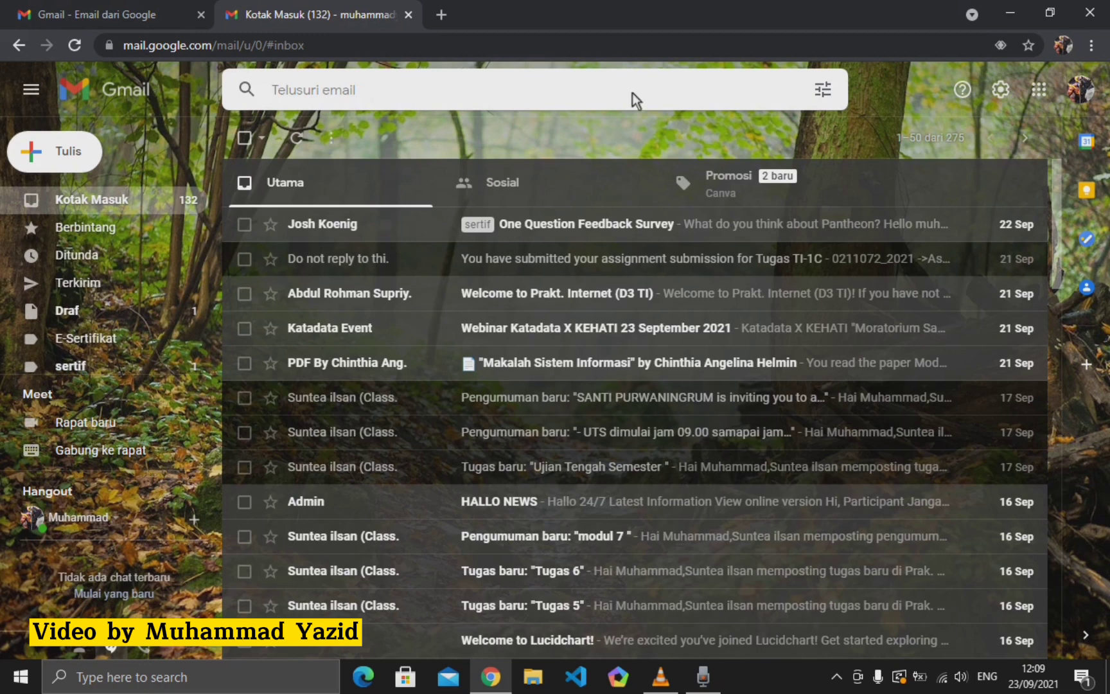
{"action": "scroll", "coordinate": [616, 342], "scroll_direction": "down", "scroll_amount": 3}
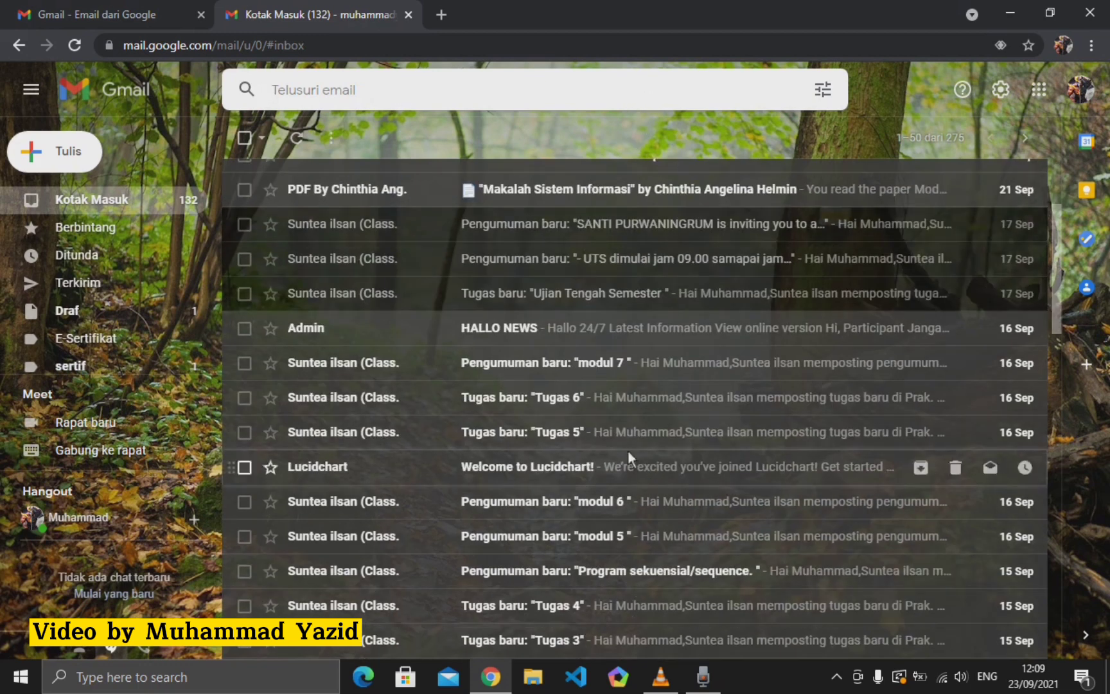
{"action": "scroll", "coordinate": [637, 476], "scroll_direction": "down", "scroll_amount": 3}
{"action": "scroll", "coordinate": [579, 257], "scroll_direction": "up", "scroll_amount": 6}
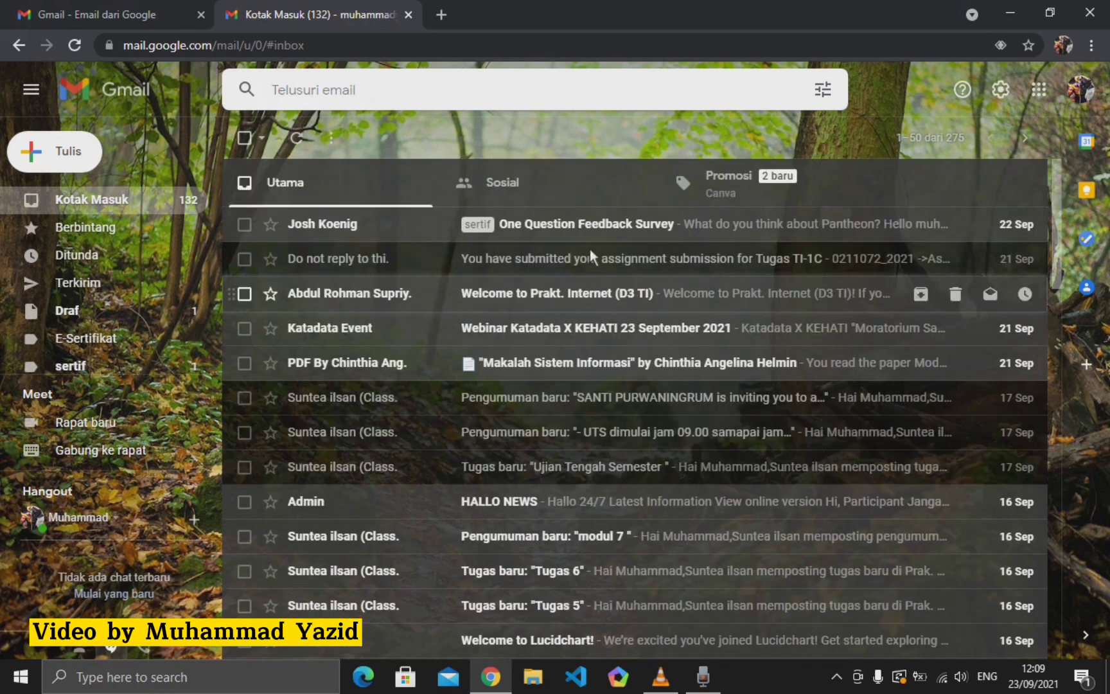
{"action": "left_click", "coordinate": [347, 92]}
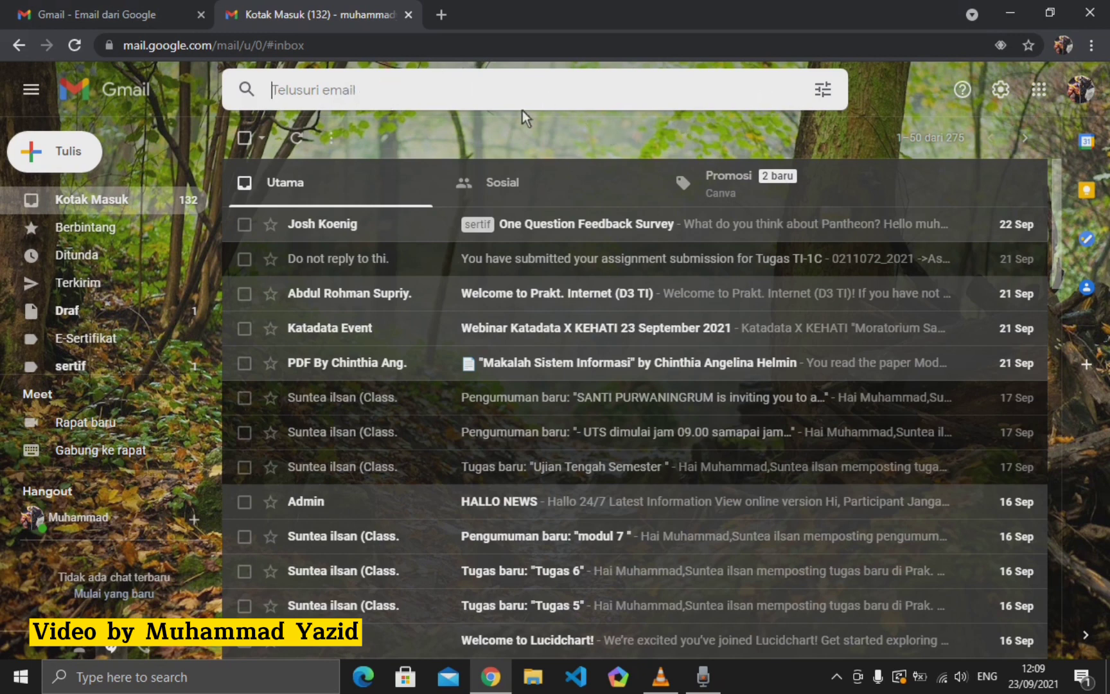
- Start a new message with a suggested contact as recipient, then add a second contact
{"action": "left_click", "coordinate": [57, 154]}
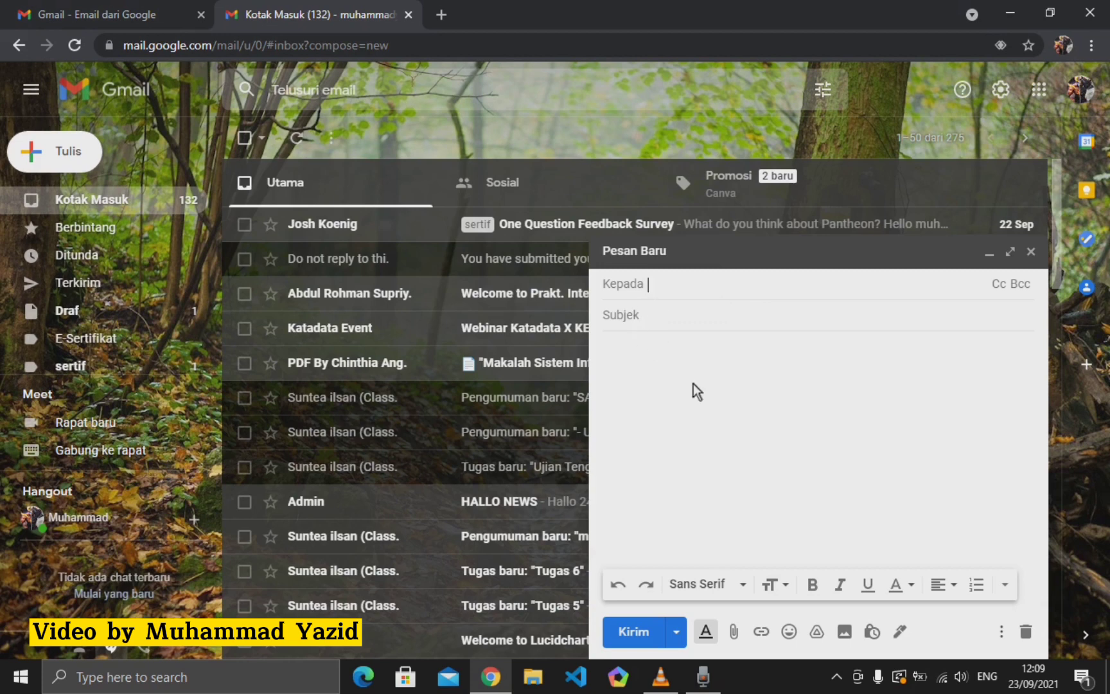
{"action": "type", "text": "awe"}
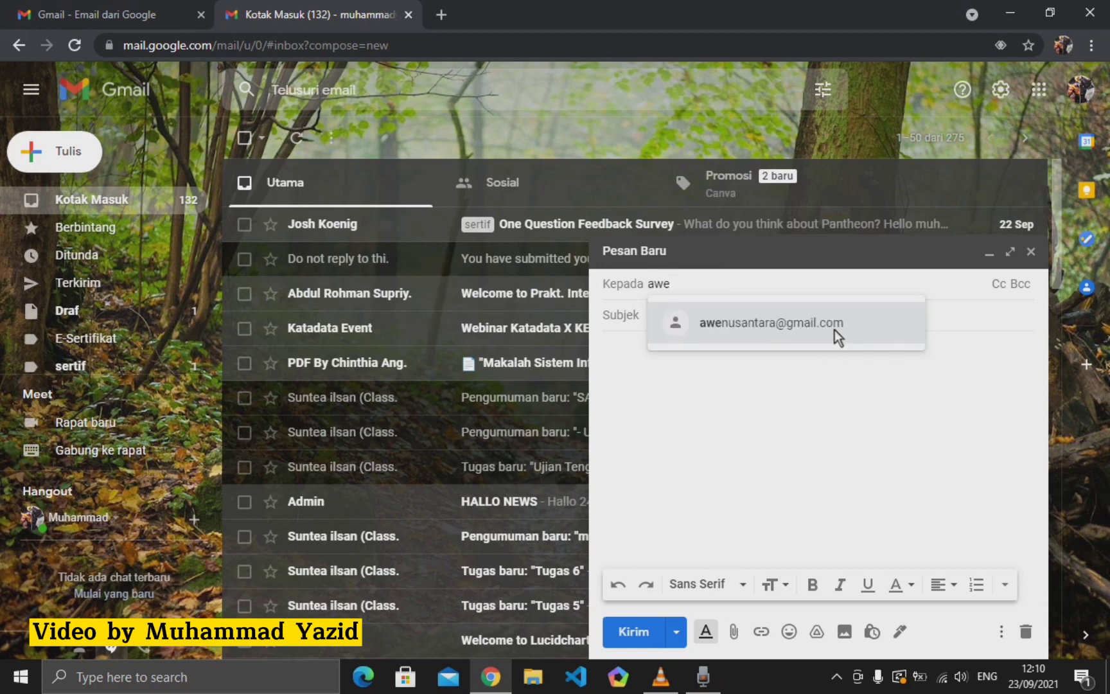
{"action": "left_click", "coordinate": [833, 327]}
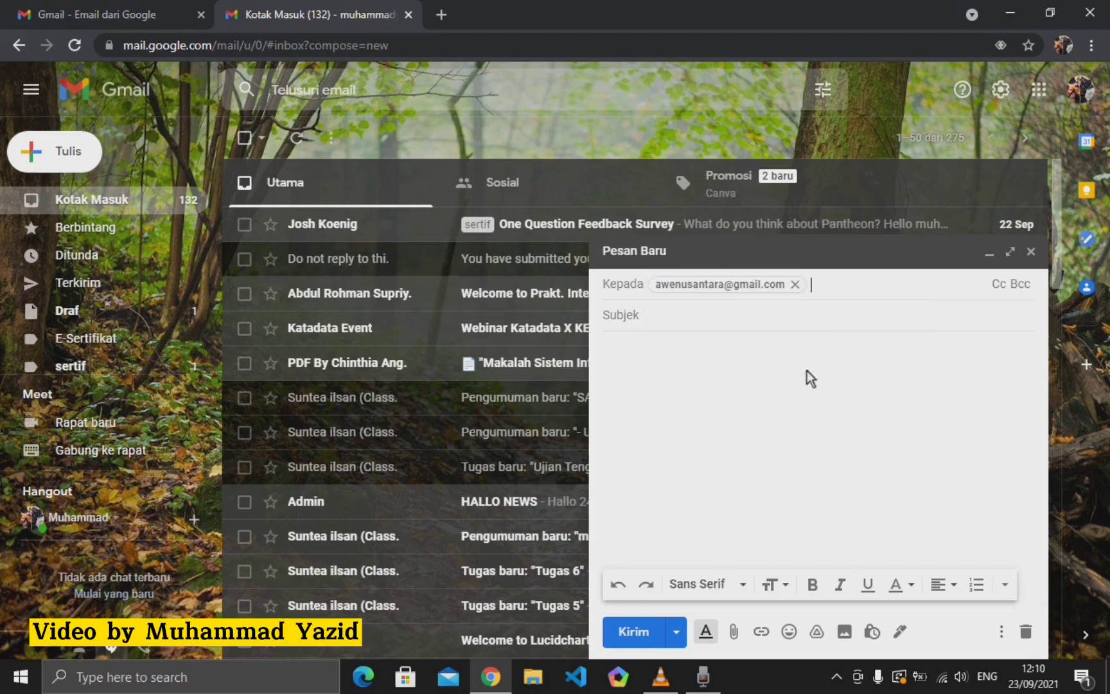
{"action": "left_click", "coordinate": [997, 285]}
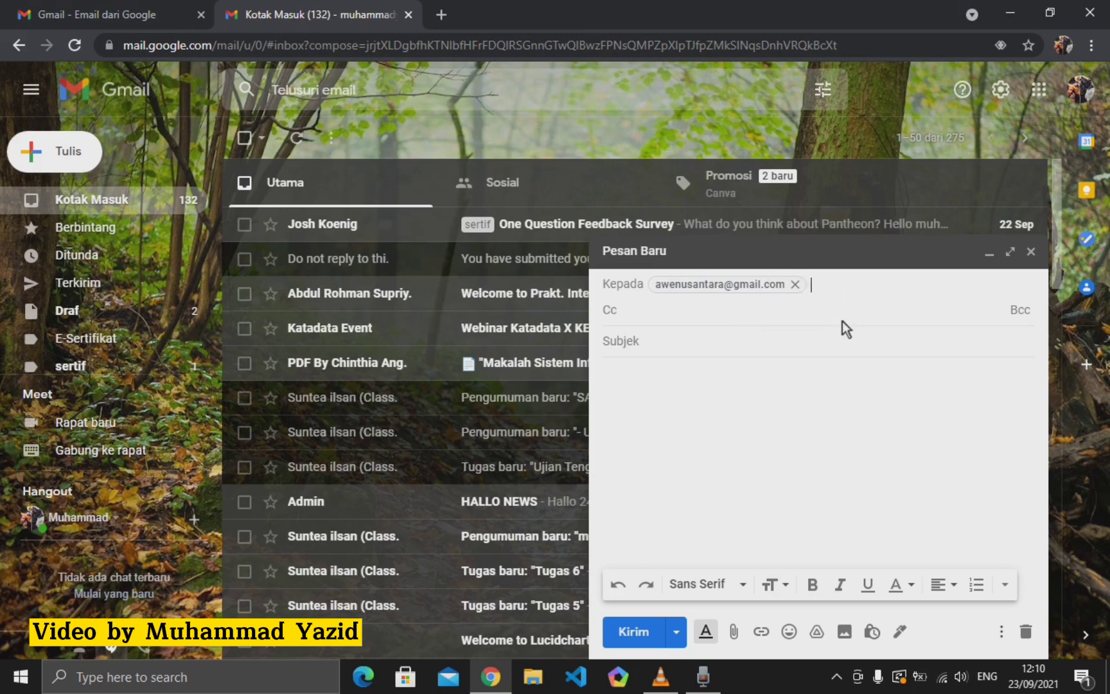
{"action": "type", "text": "ann"}
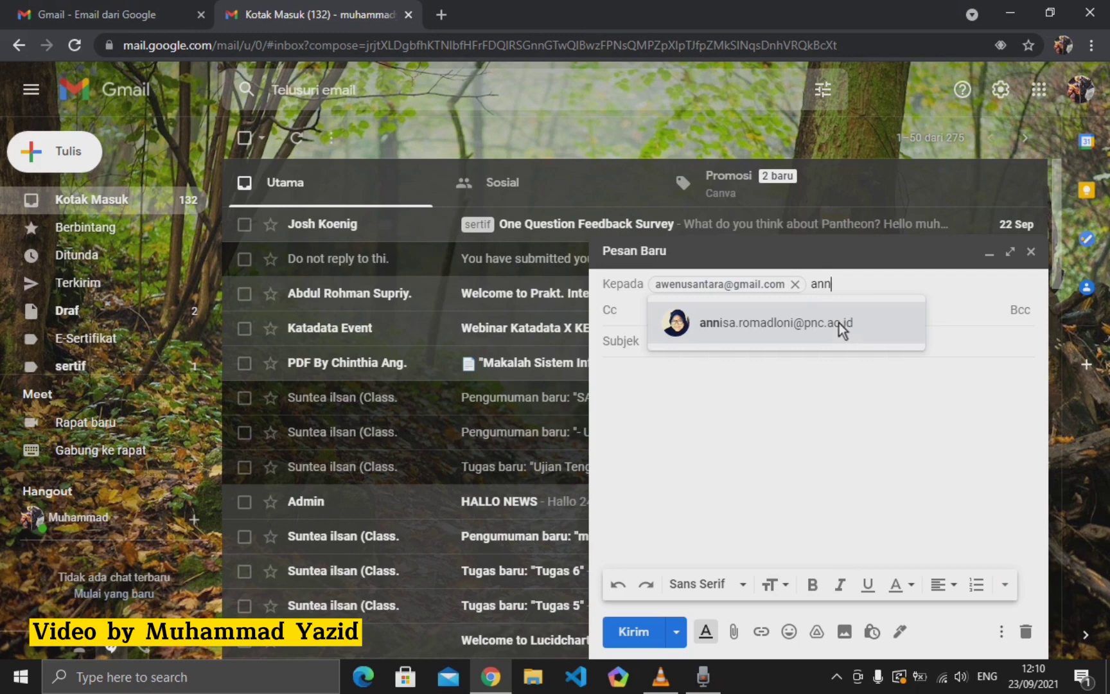
{"action": "left_click", "coordinate": [842, 328]}
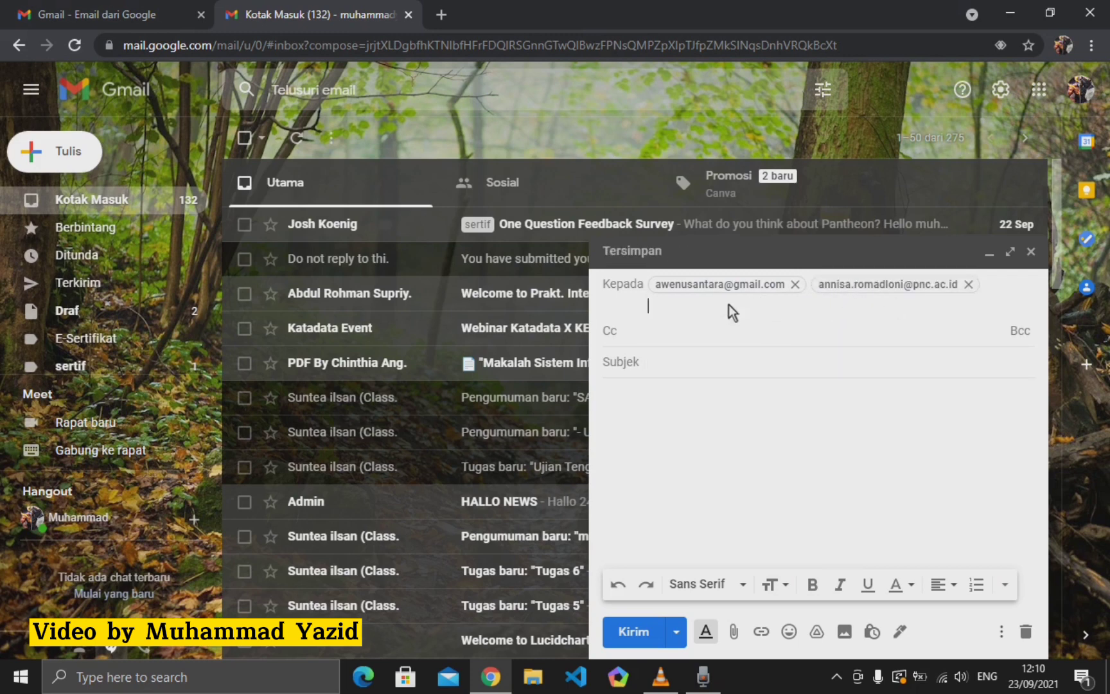
- Remove the second recipient and enter the Cc contact's e-mail address
{"action": "left_click", "coordinate": [651, 339]}
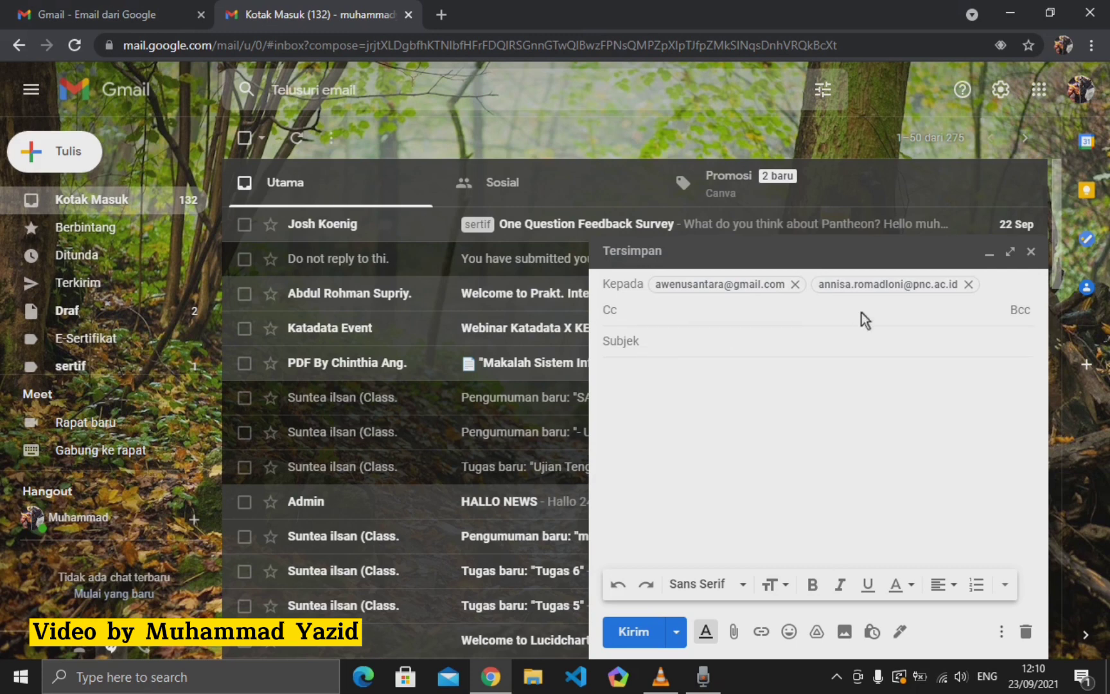
{"action": "left_click", "coordinate": [969, 287]}
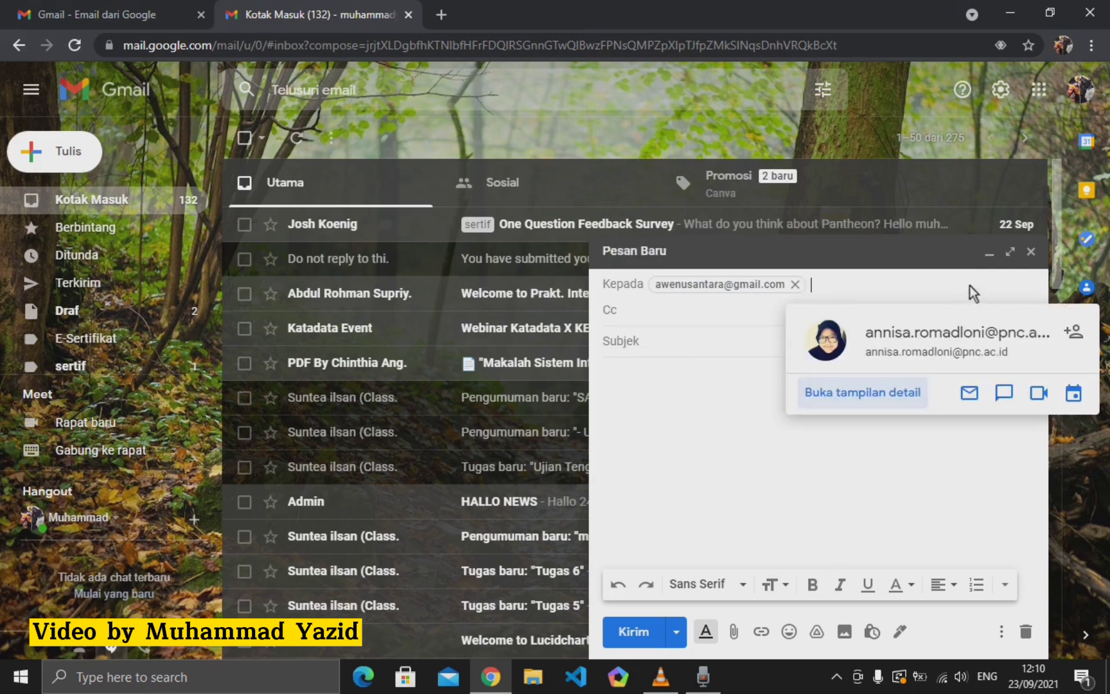
{"action": "left_click", "coordinate": [685, 318]}
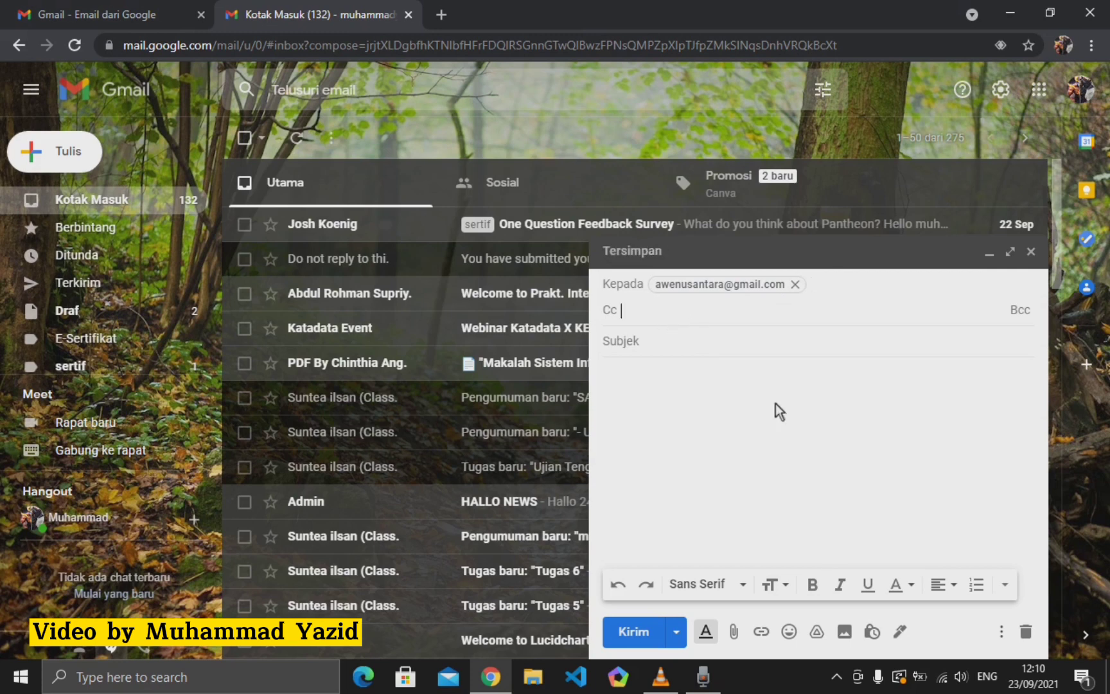
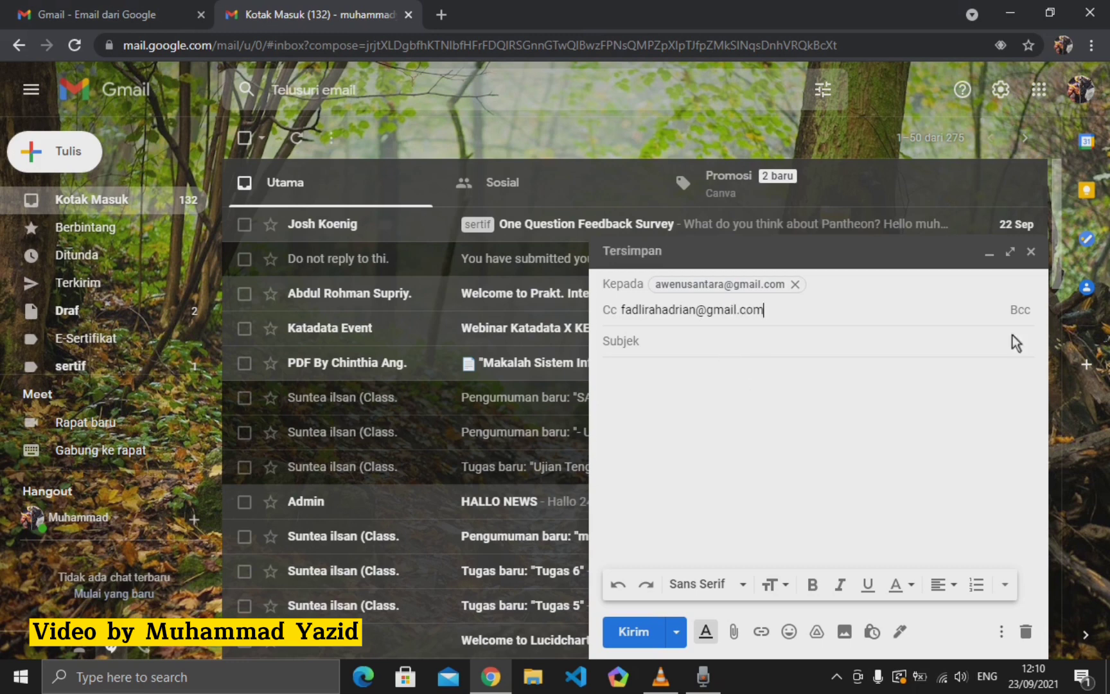
{"action": "left_click", "coordinate": [1028, 310]}
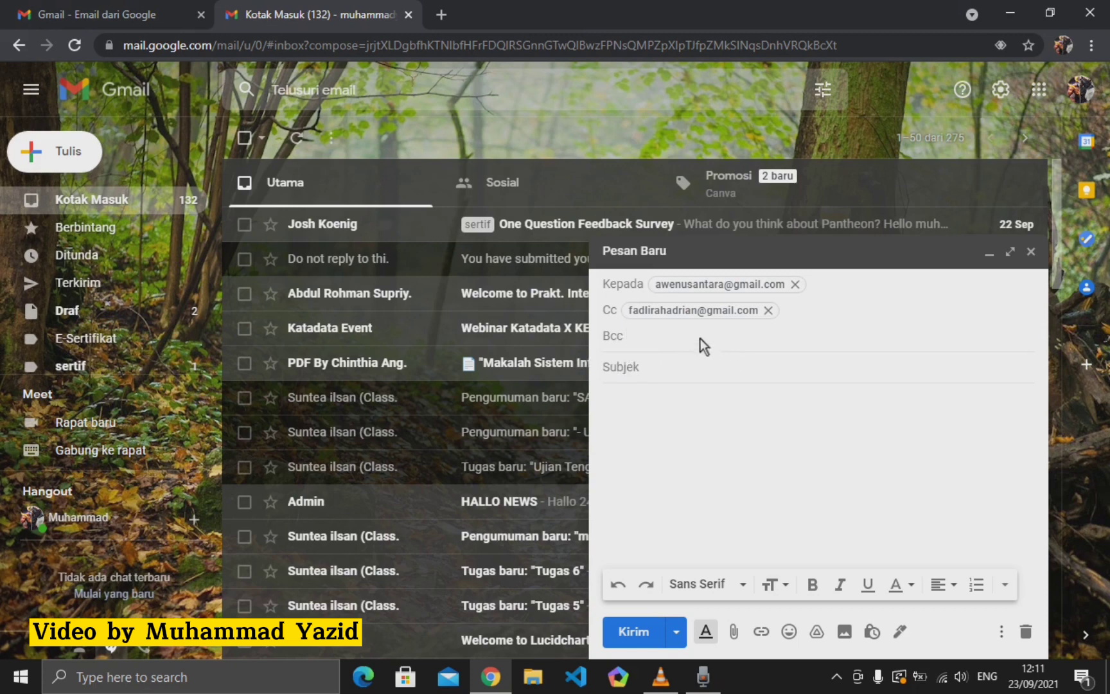
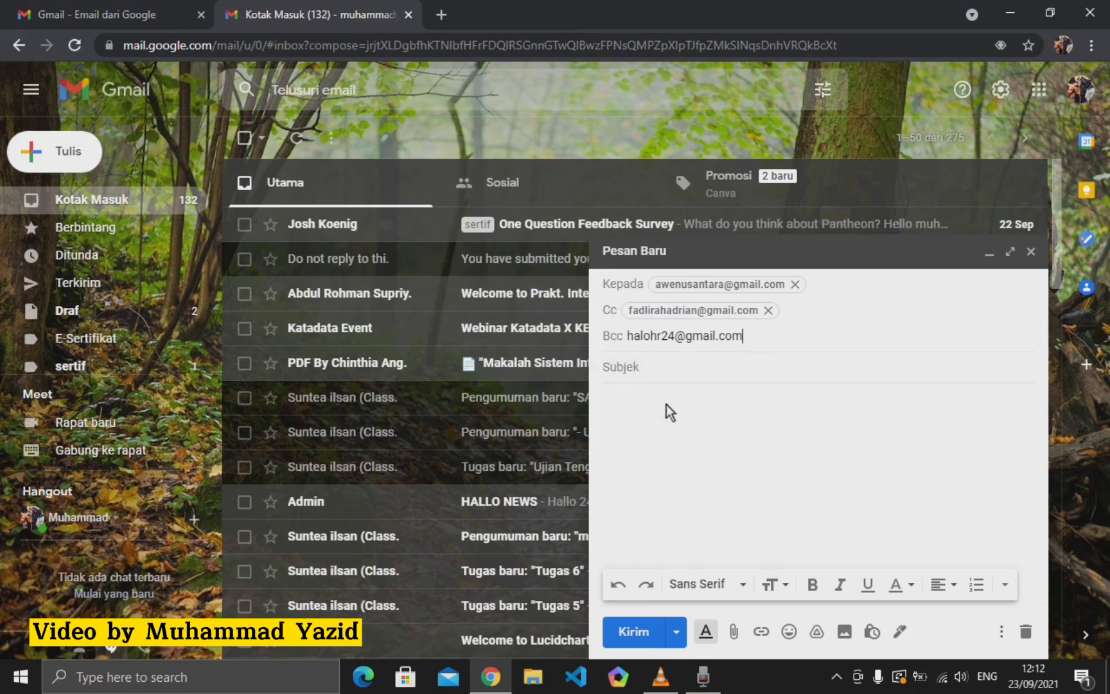
- Enter the blind-copy recipient's e-mail address in the Bcc field
{"action": "left_click", "coordinate": [669, 370]}
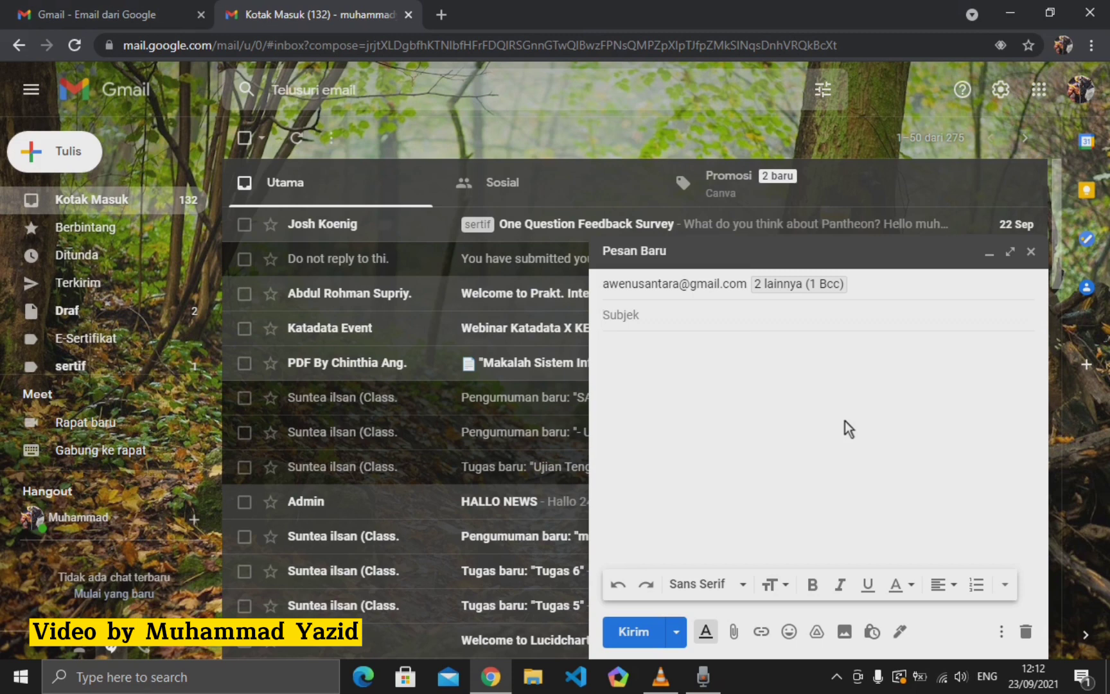
- Type the subject 'Pengumpulan Tugas Akhir Teknik Informatika pnc 2021', fixing typos along the way
{"action": "type", "text": "Peg"}
{"action": "key", "text": "BackSpace"}
{"action": "type", "text": "ngumpulan Tugas "}
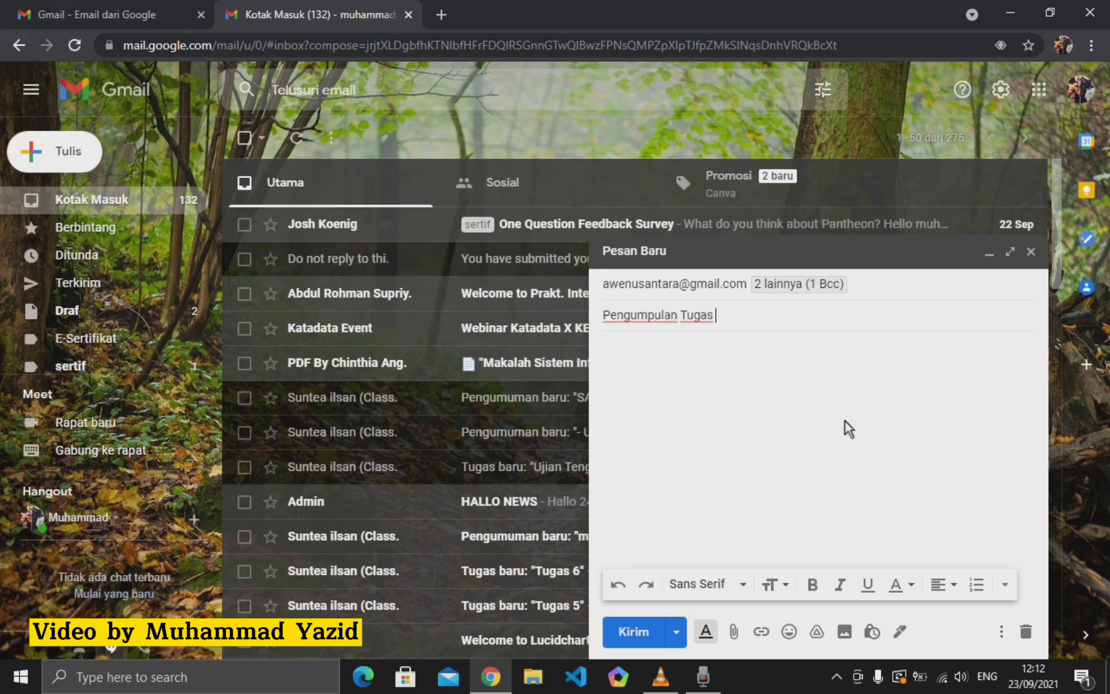
{"action": "type", "text": "Akhir Teknik Infporm"}
{"action": "key", "text": "BackSpace"}
{"action": "key", "text": "BackSpace"}
{"action": "key", "text": "BackSpace"}
{"action": "key", "text": "BackSpace"}
{"action": "type", "text": "or"}
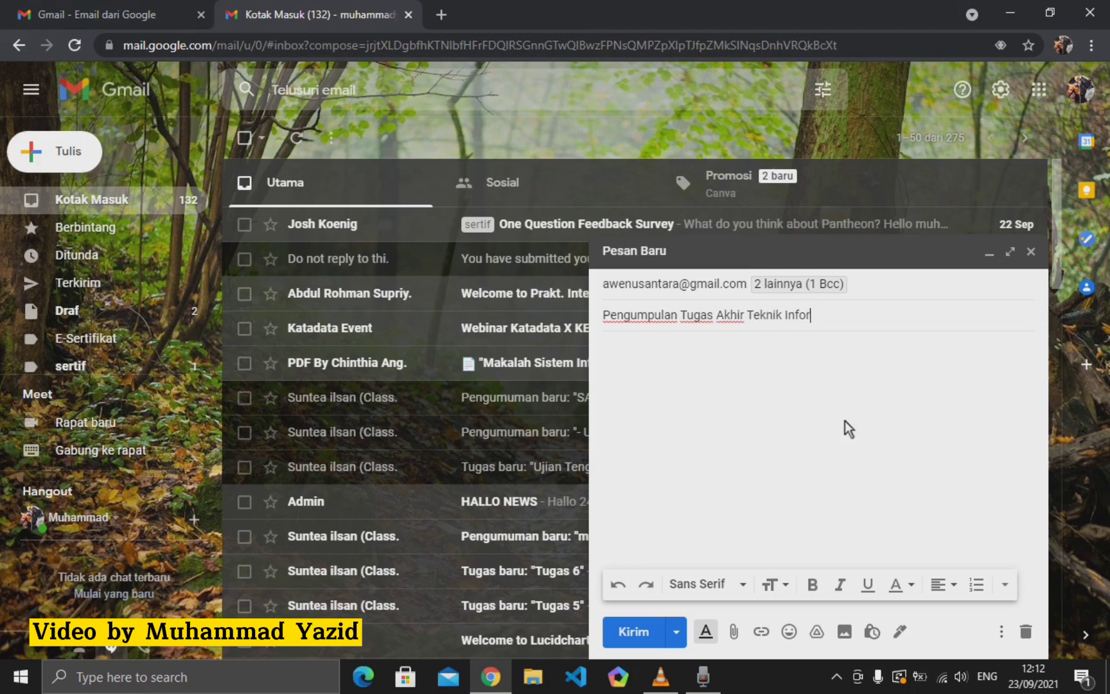
{"action": "type", "text": "matika pnc 2021"}
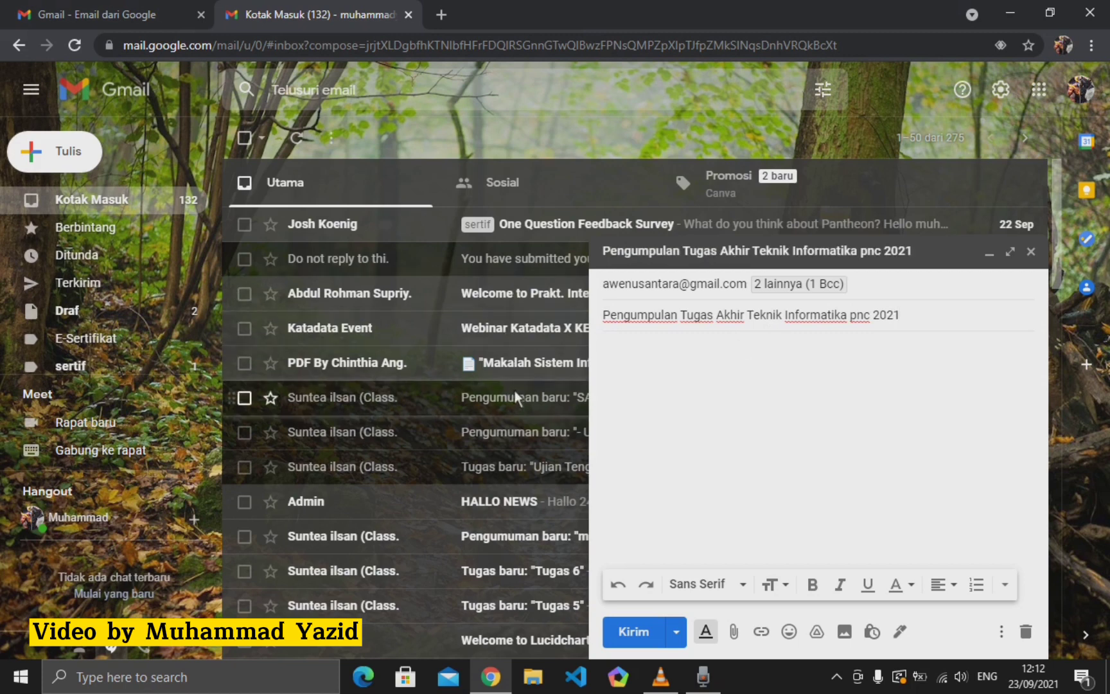
{"action": "left_click", "coordinate": [622, 356]}
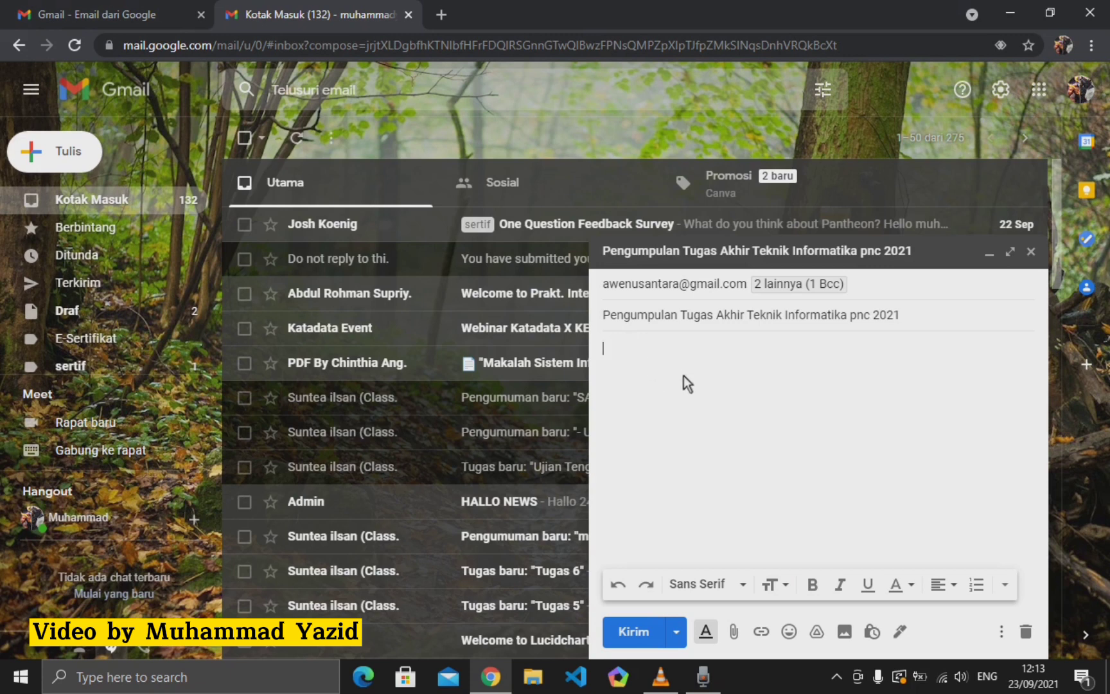
- Write a body line about the assignment submission with the sender's name and class 3c
{"action": "type", "text": "pengumpulan tugas"}
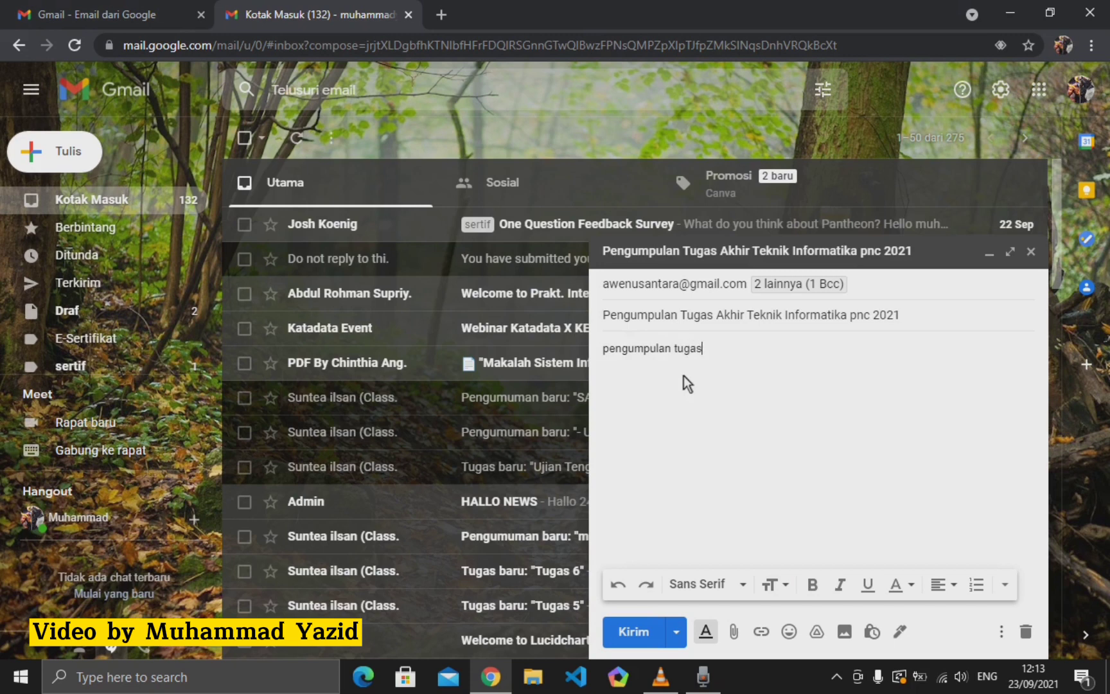
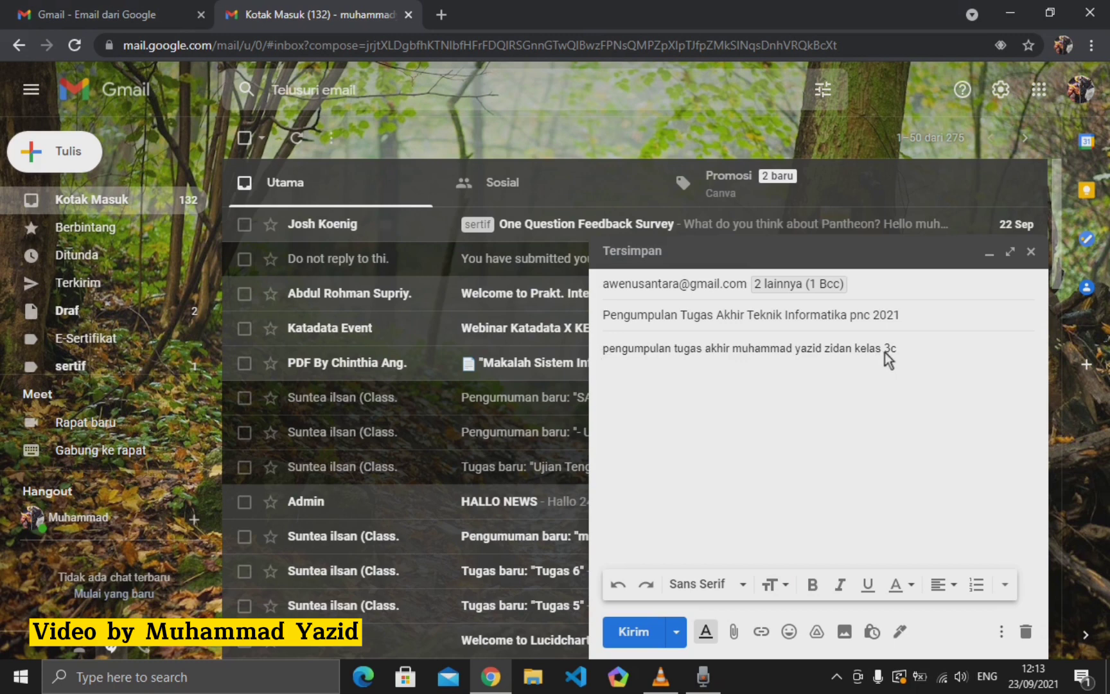
{"action": "left_click", "coordinate": [735, 631]}
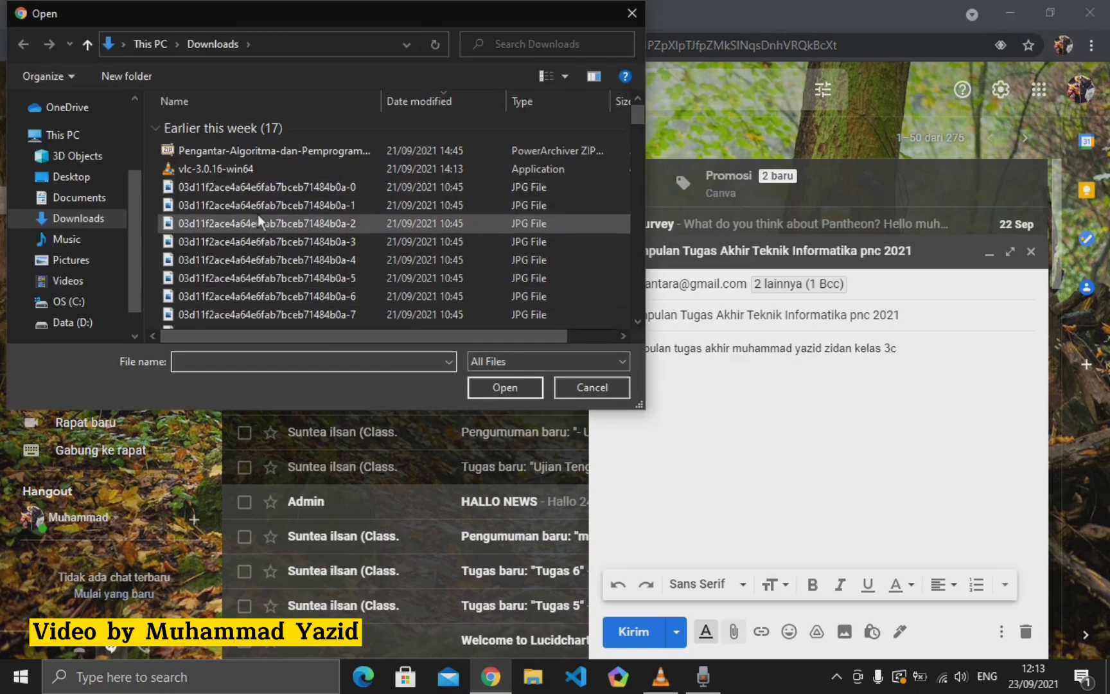
- Select the Excel assignment file in Documents, then close the picker without attaching it
{"action": "scroll", "coordinate": [253, 196], "scroll_direction": "down", "scroll_amount": 1}
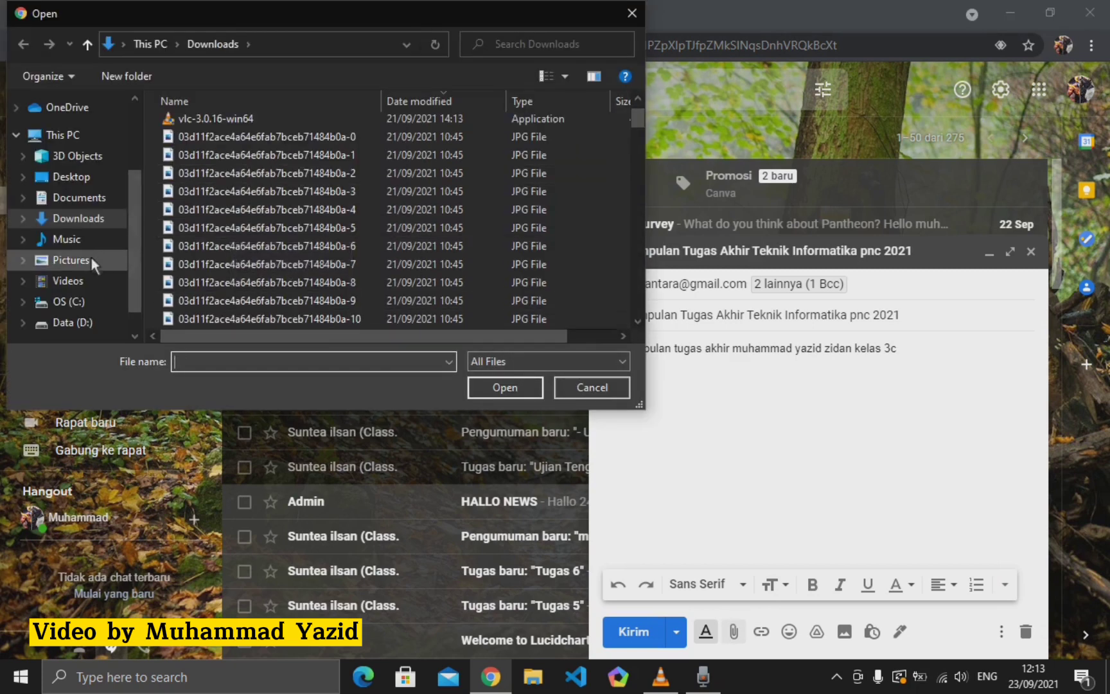
{"action": "left_click", "coordinate": [79, 198]}
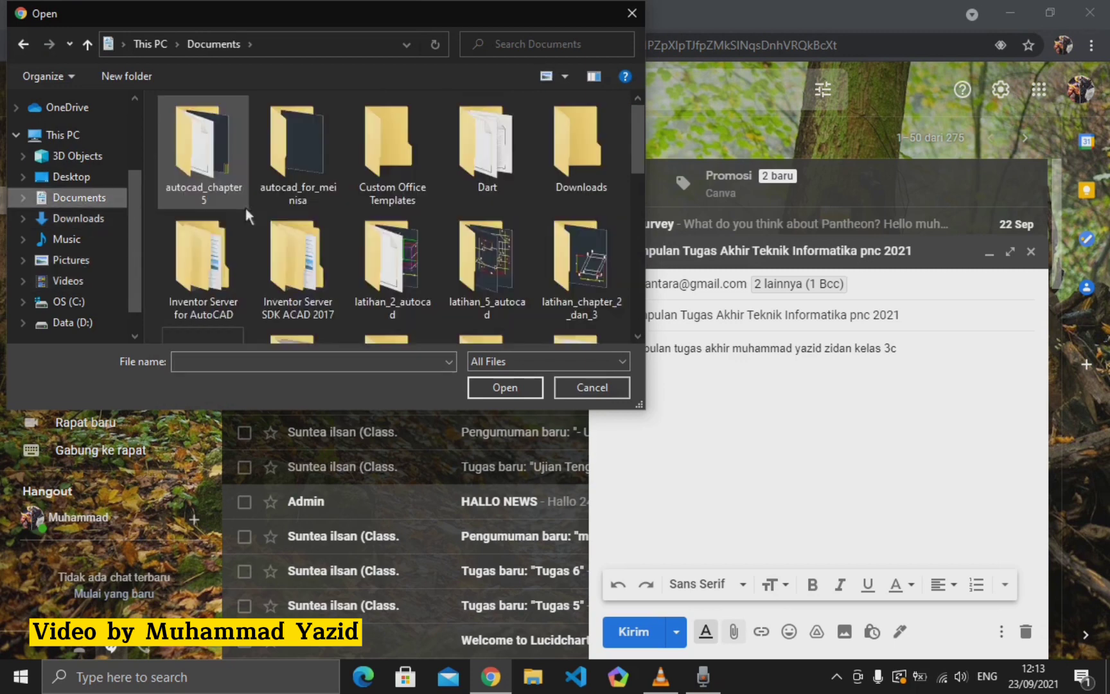
{"action": "scroll", "coordinate": [261, 212], "scroll_direction": "down", "scroll_amount": 4}
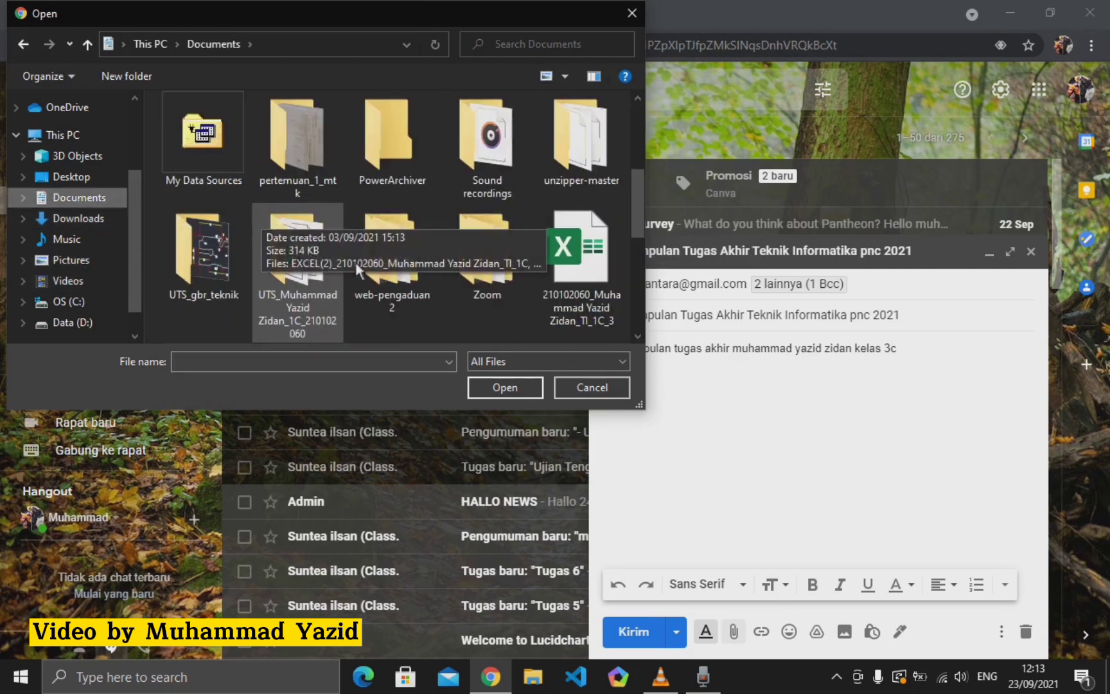
{"action": "left_click", "coordinate": [576, 254]}
{"action": "scroll", "coordinate": [575, 253], "scroll_direction": "down", "scroll_amount": 2}
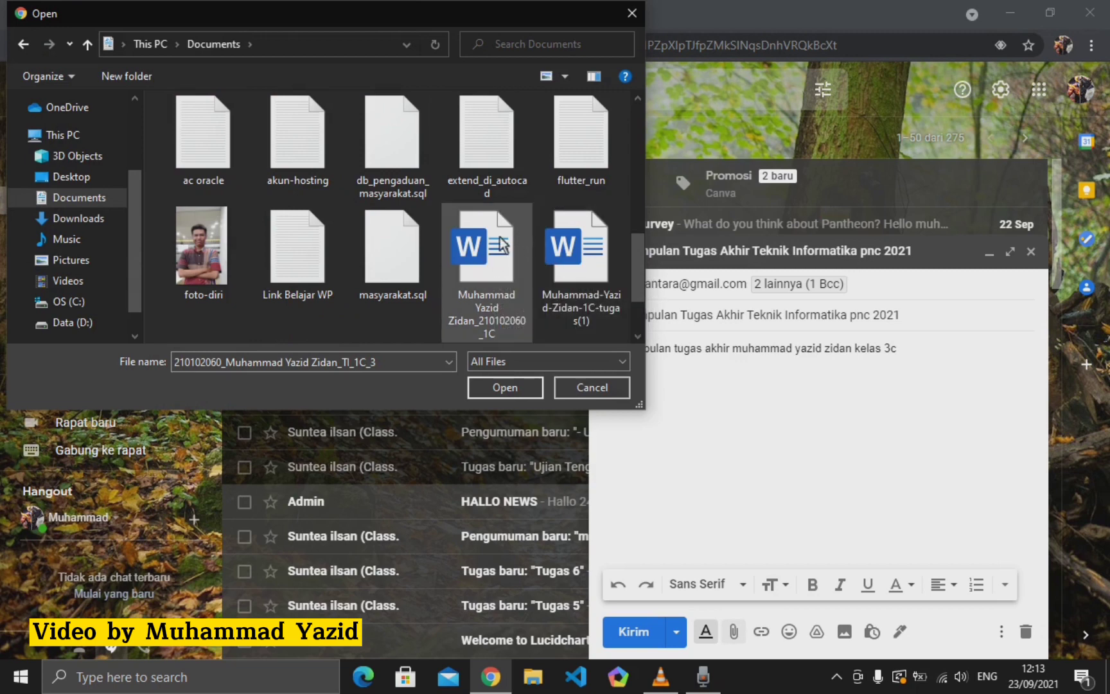
{"action": "scroll", "coordinate": [294, 241], "scroll_direction": "up", "scroll_amount": 3}
{"action": "scroll", "coordinate": [102, 247], "scroll_direction": "up", "scroll_amount": 2}
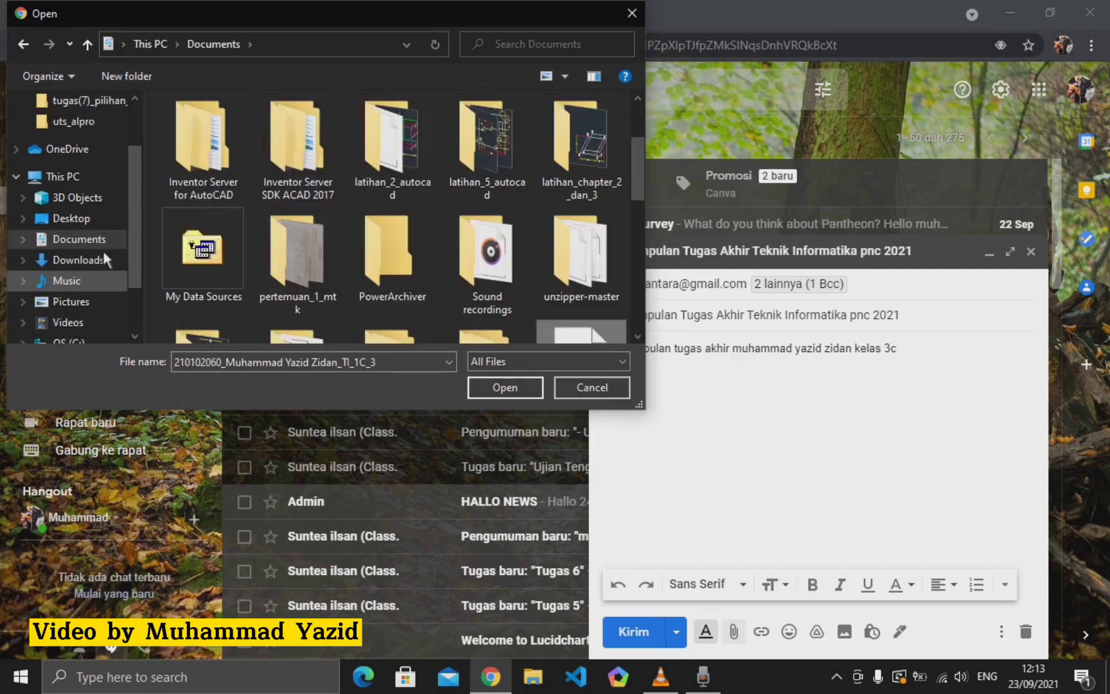
{"action": "left_click", "coordinate": [632, 13]}
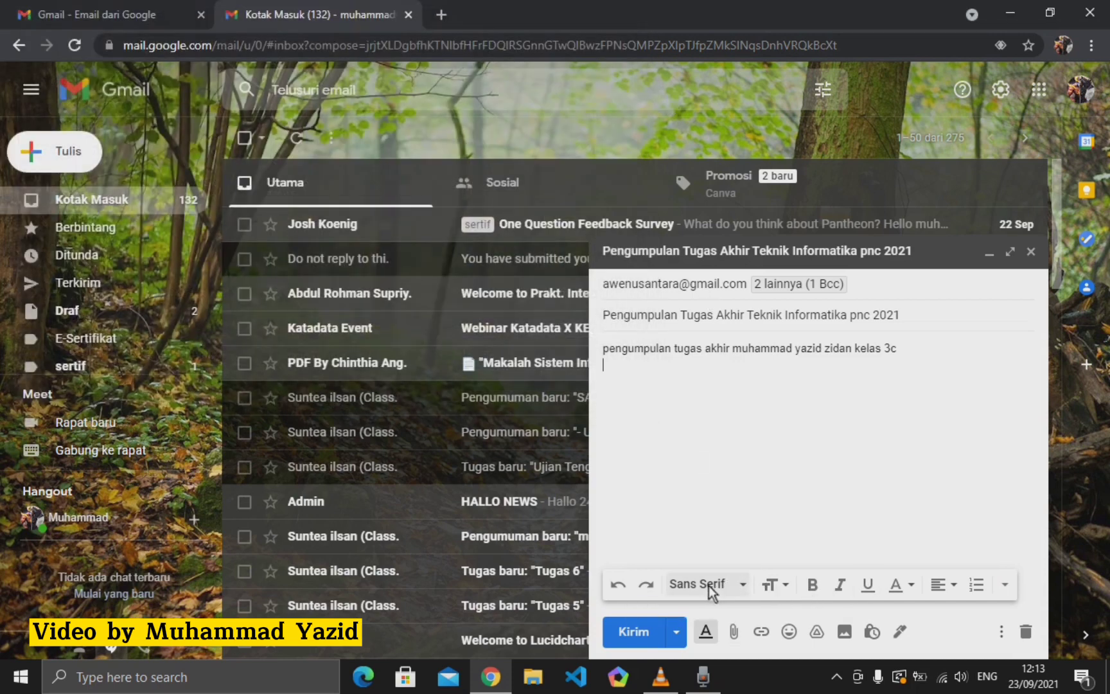
{"action": "left_click", "coordinate": [743, 586]}
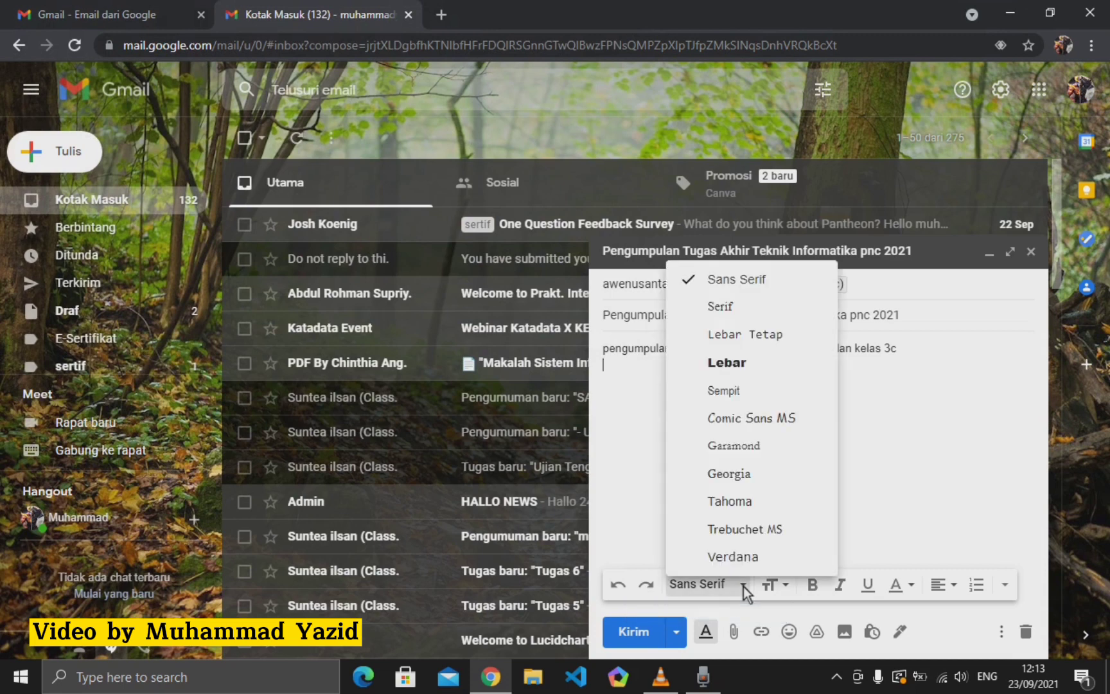
{"action": "left_click", "coordinate": [744, 587]}
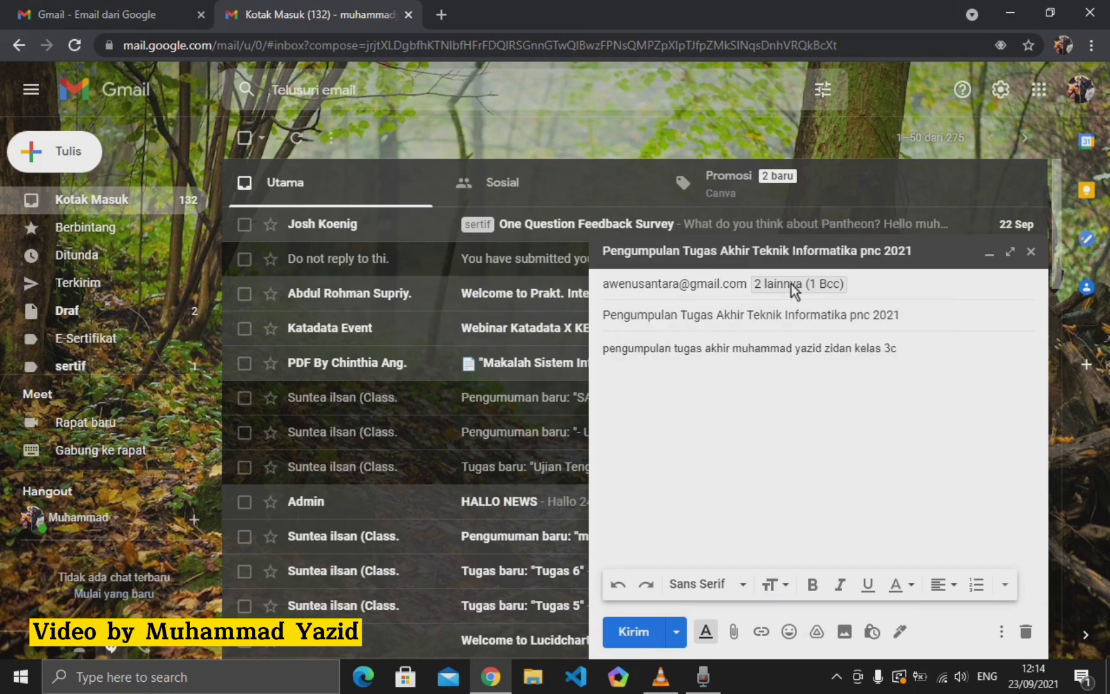
- Expand the recipients into Kepada, Cc and Bcc, then save and close the draft
{"action": "left_click", "coordinate": [759, 286]}
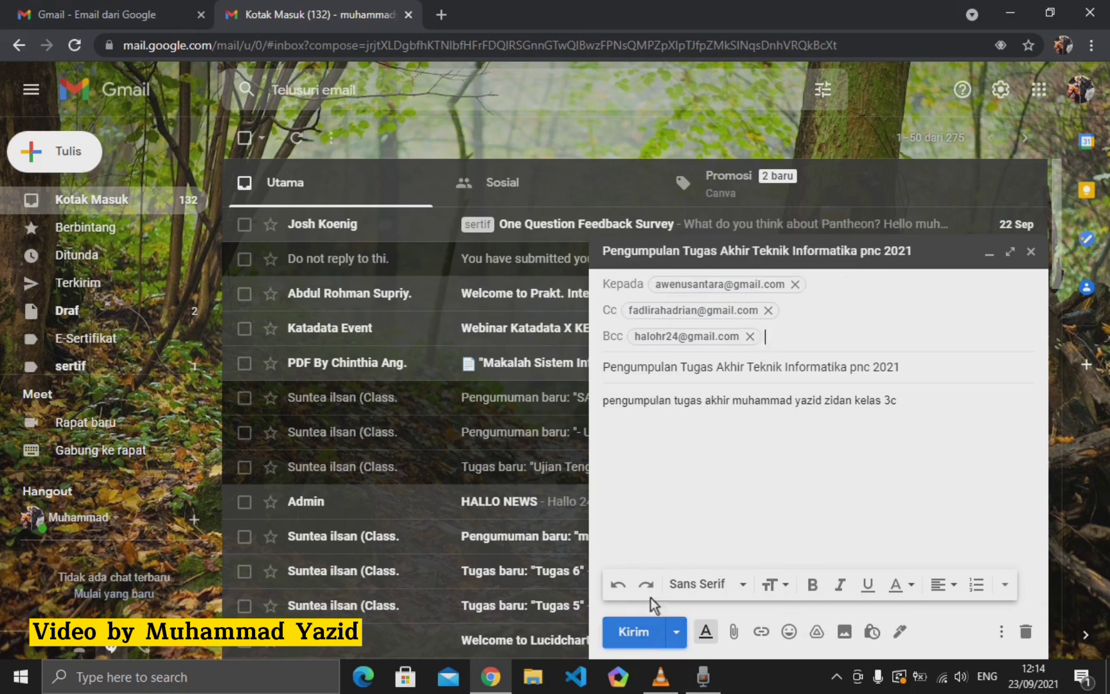
{"action": "mouse_move", "coordinate": [797, 287]}
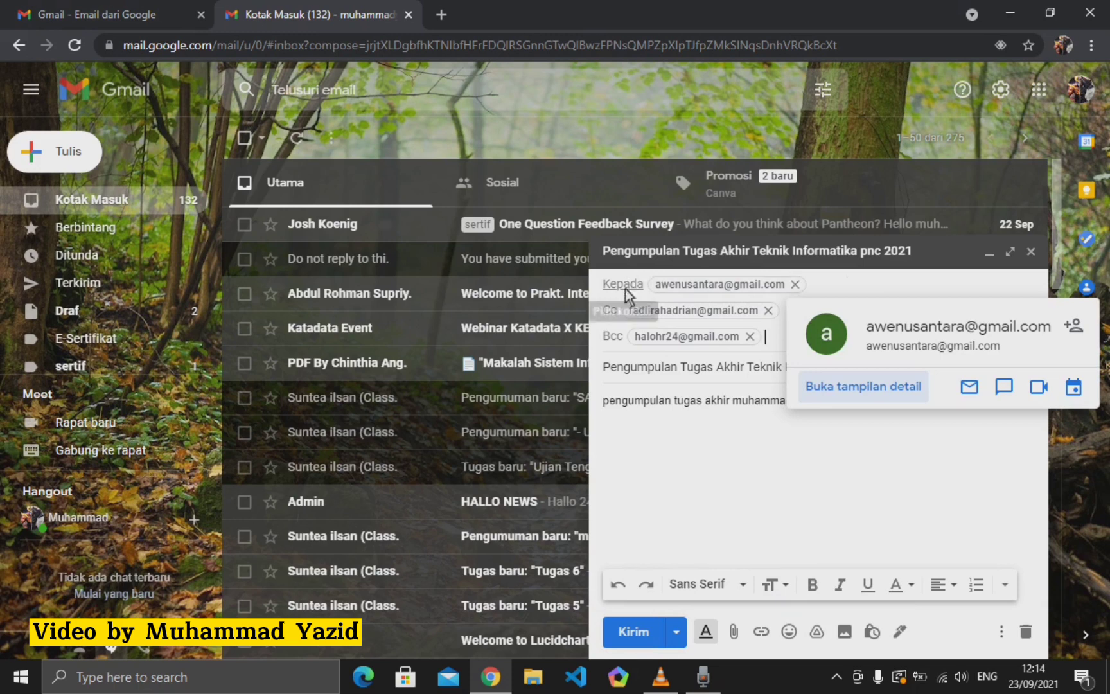
{"action": "left_click", "coordinate": [1026, 253]}
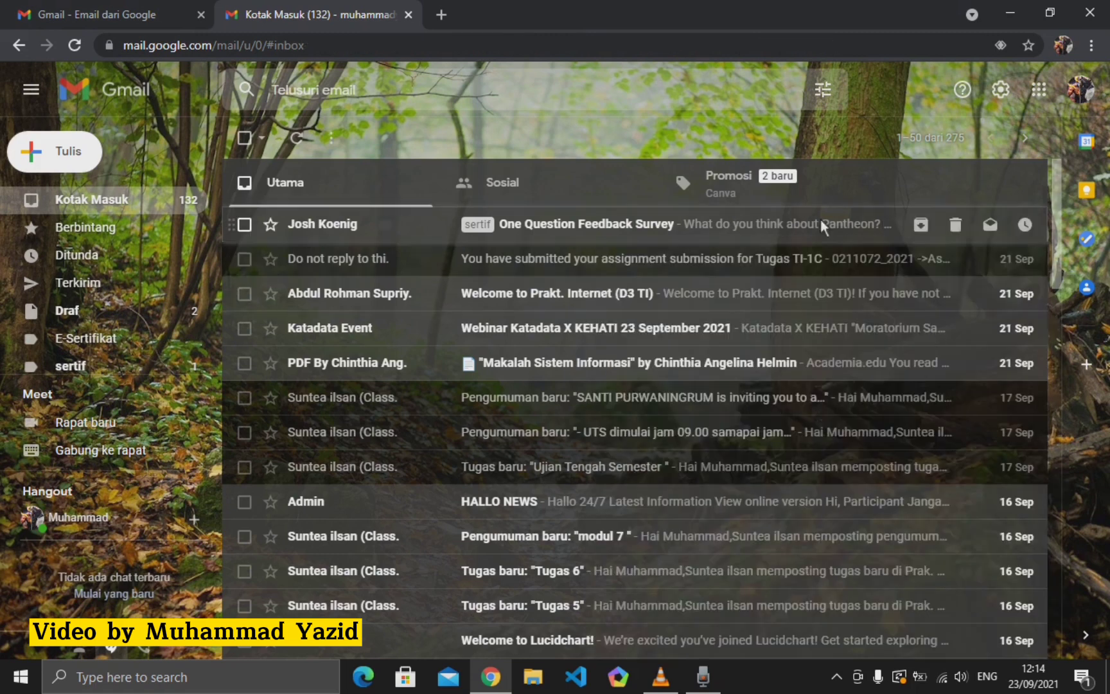
- View the Terkirim (Sent) folder
{"action": "left_click", "coordinate": [74, 286]}
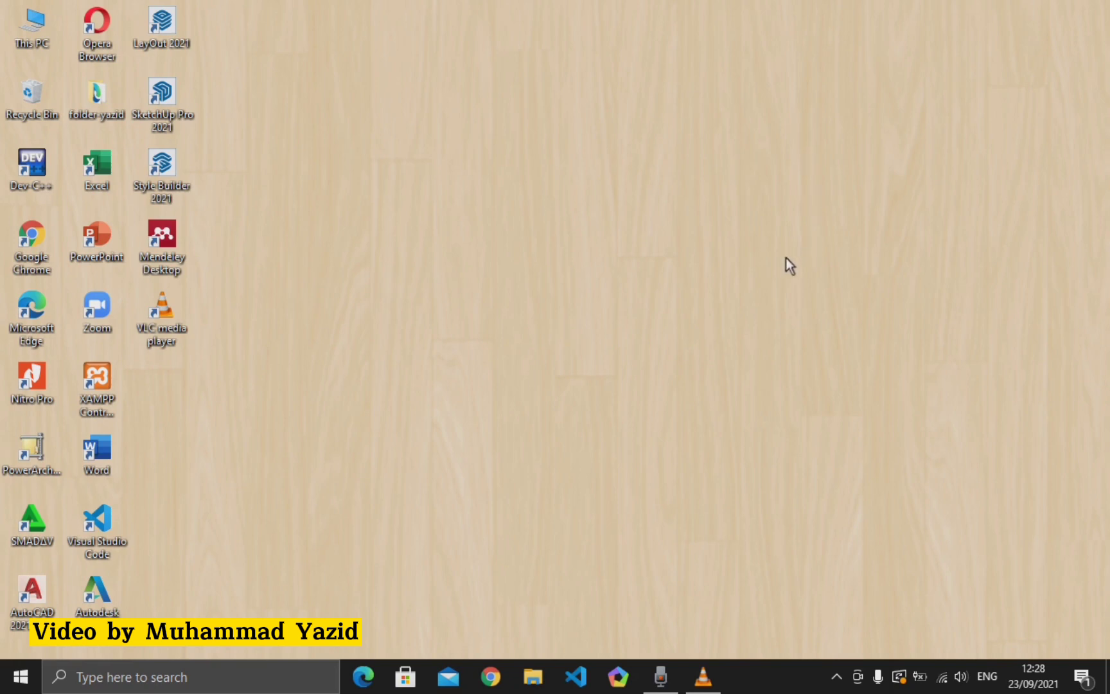
- Open Chrome, search Google for 'adam levine', and scroll through the singer's results
{"action": "left_click", "coordinate": [491, 676]}
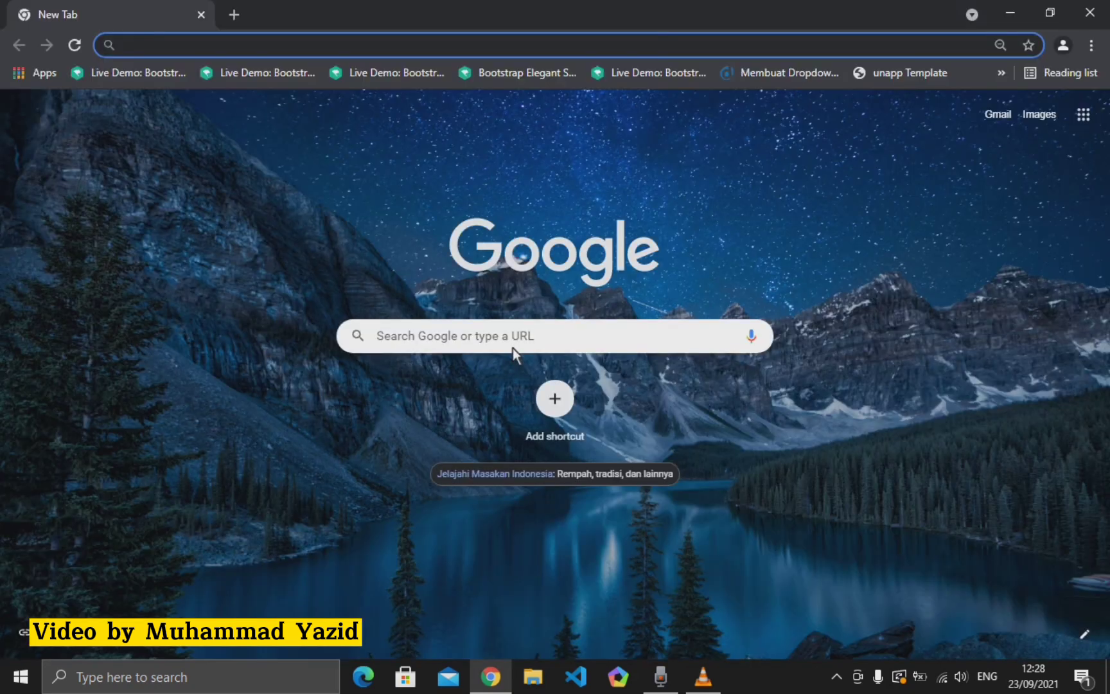
{"action": "left_click", "coordinate": [510, 348]}
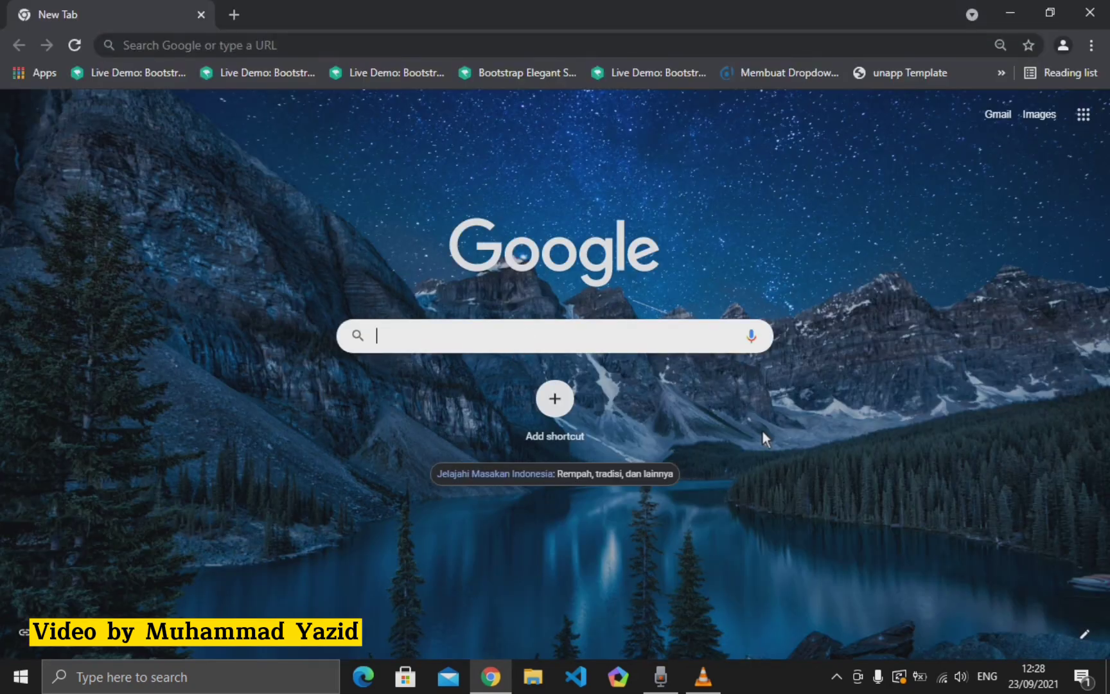
{"action": "type", "text": "adam levine"}
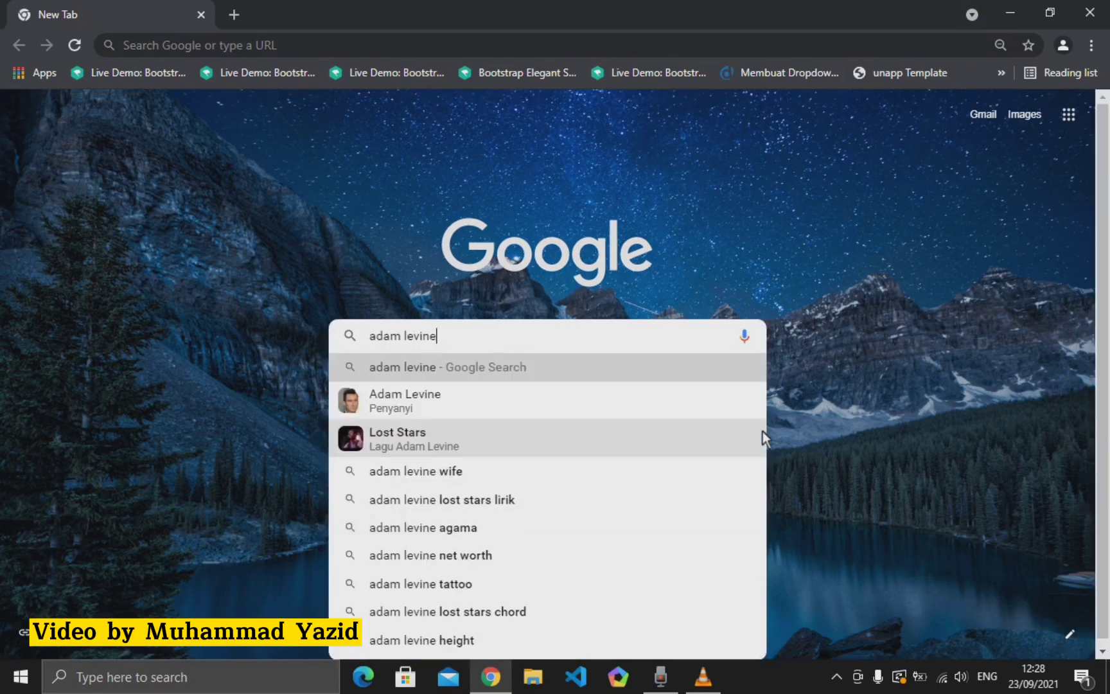
{"action": "key", "text": "Return"}
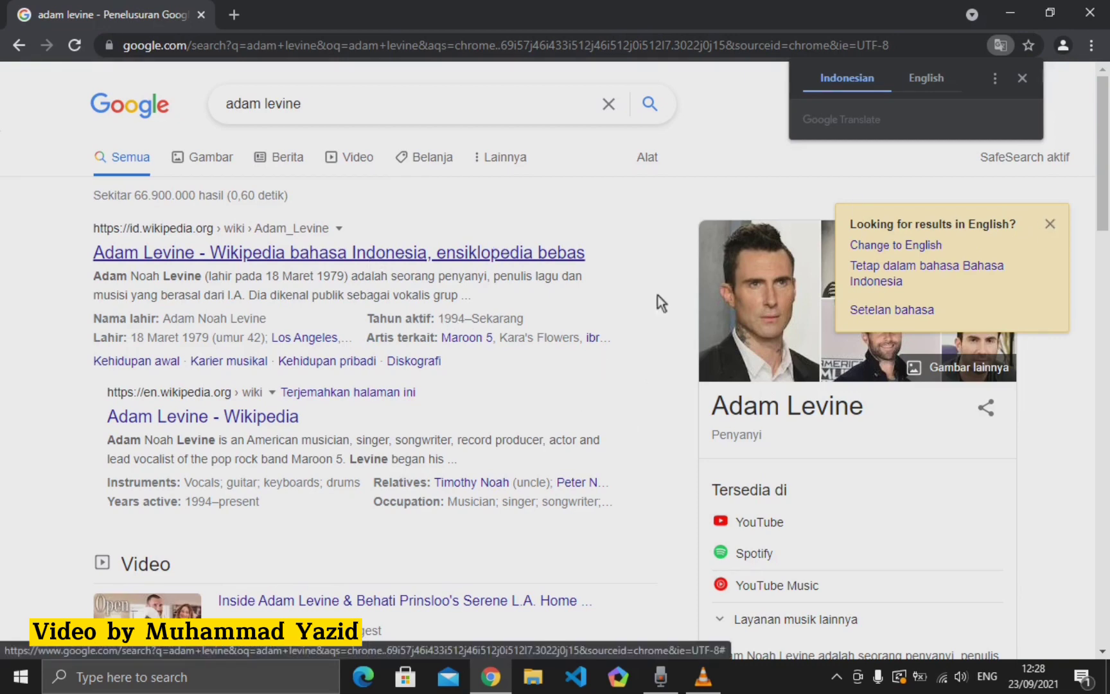
{"action": "scroll", "coordinate": [659, 296], "scroll_direction": "down", "scroll_amount": 5}
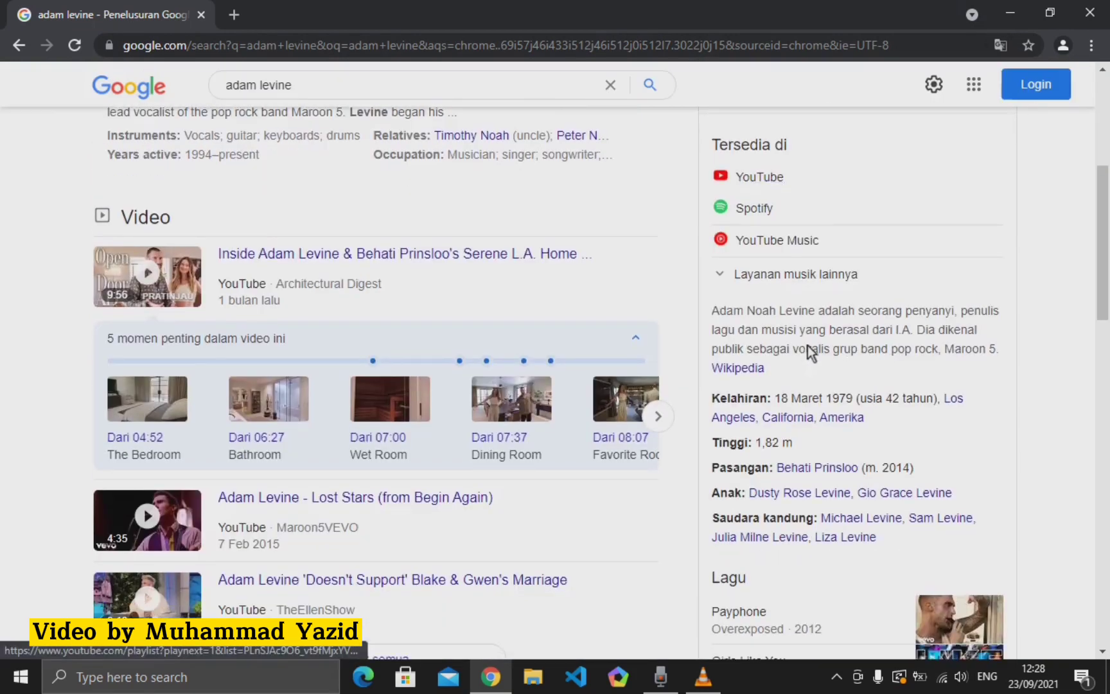
{"action": "scroll", "coordinate": [733, 327], "scroll_direction": "down", "scroll_amount": 1}
{"action": "scroll", "coordinate": [734, 327], "scroll_direction": "up", "scroll_amount": 1}
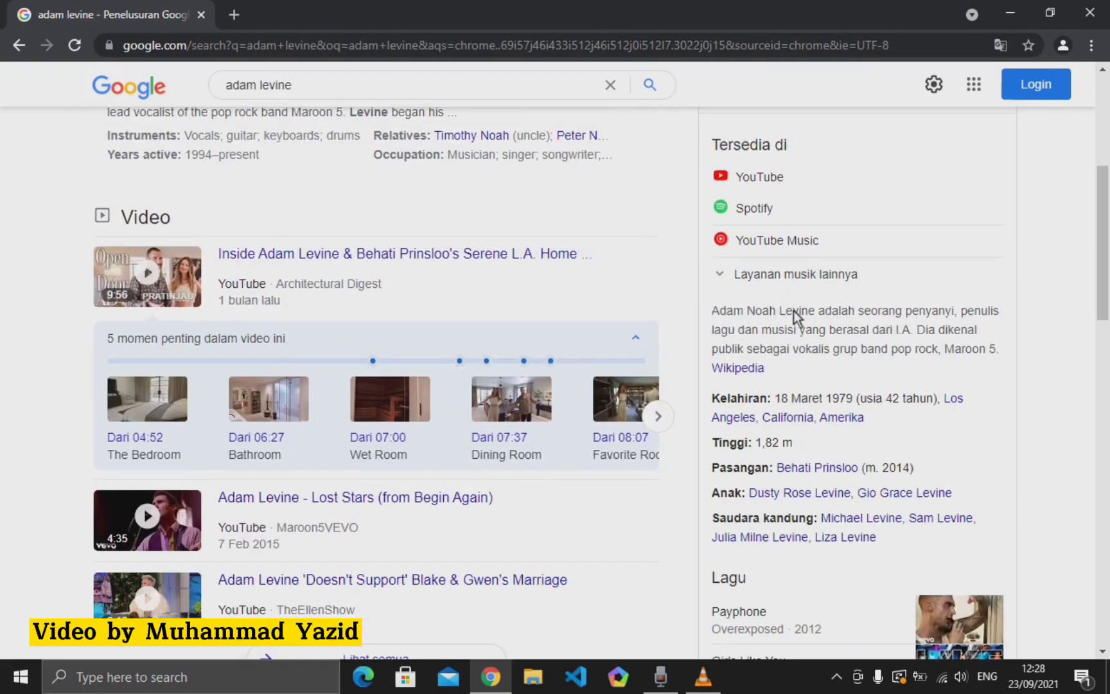
{"action": "scroll", "coordinate": [761, 311], "scroll_direction": "up", "scroll_amount": 4}
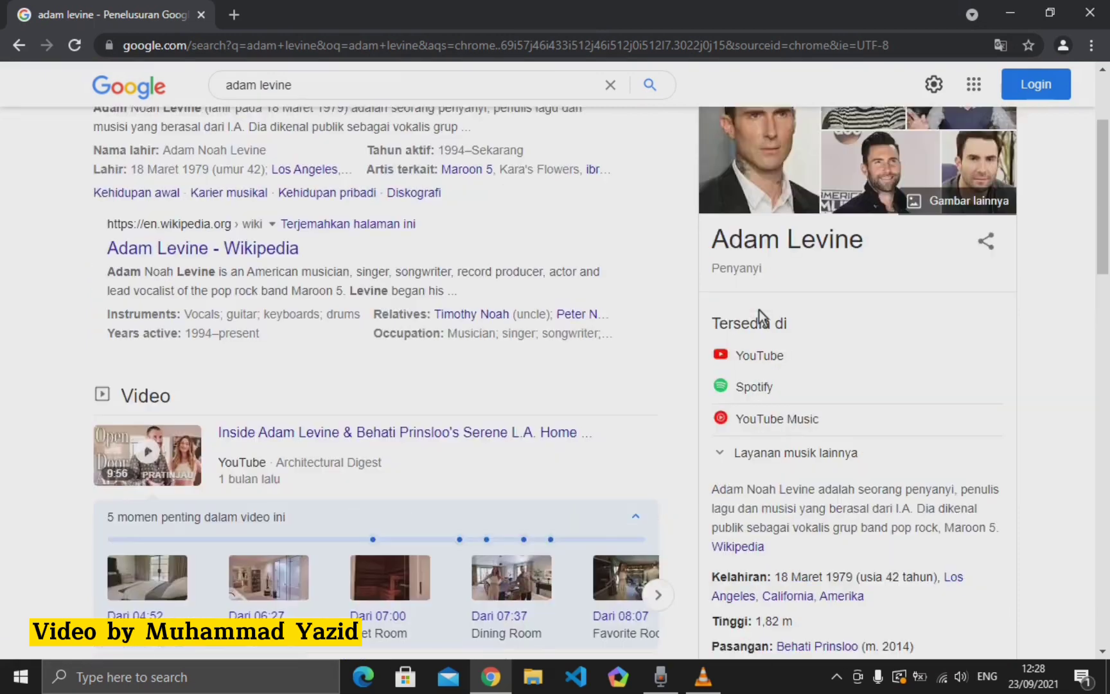
{"action": "scroll", "coordinate": [763, 330], "scroll_direction": "down", "scroll_amount": 3}
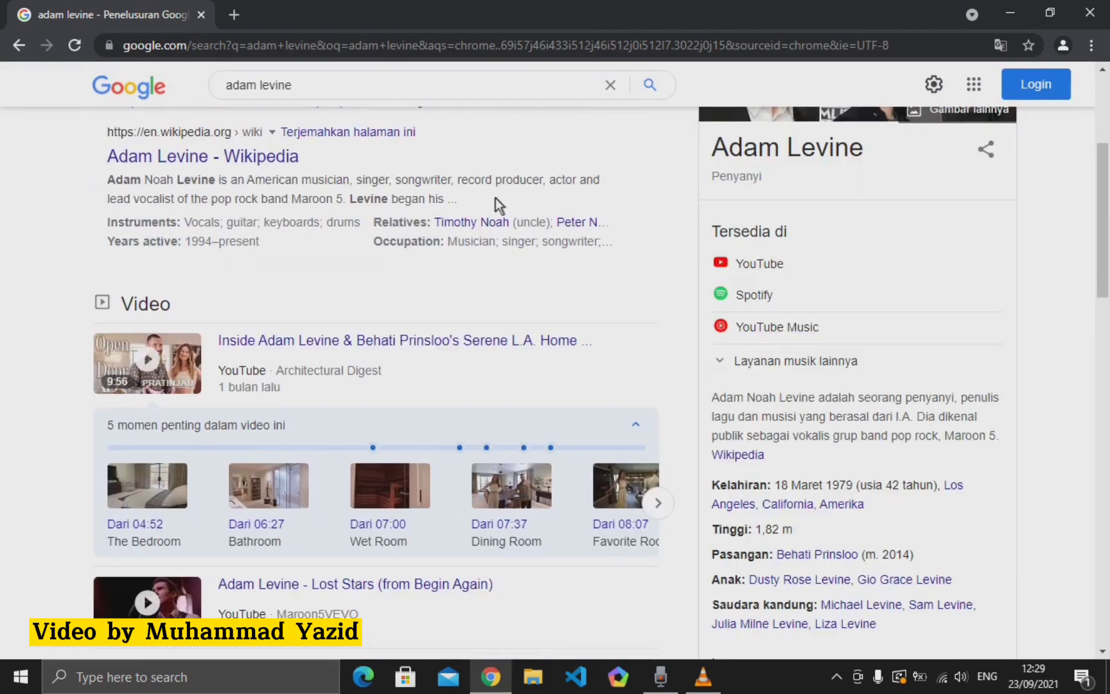
- Change the query to 'adam noah levine', run it, and scan the results
{"action": "scroll", "coordinate": [307, 160], "scroll_direction": "up", "scroll_amount": 1}
{"action": "scroll", "coordinate": [307, 166], "scroll_direction": "up", "scroll_amount": 4}
{"action": "left_click", "coordinate": [313, 106]}
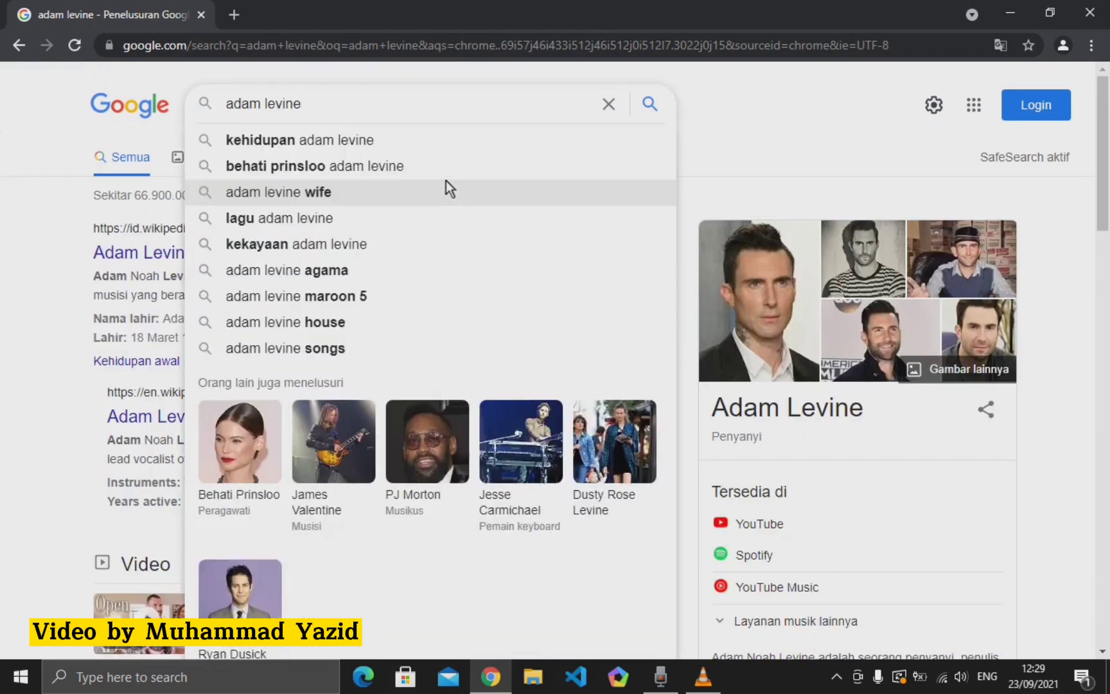
{"action": "key", "text": "BackSpace"}
{"action": "key", "text": "BackSpace"}
{"action": "key", "text": "BackSpace"}
{"action": "key", "text": "BackSpace"}
{"action": "key", "text": "BackSpace"}
{"action": "key", "text": "BackSpace"}
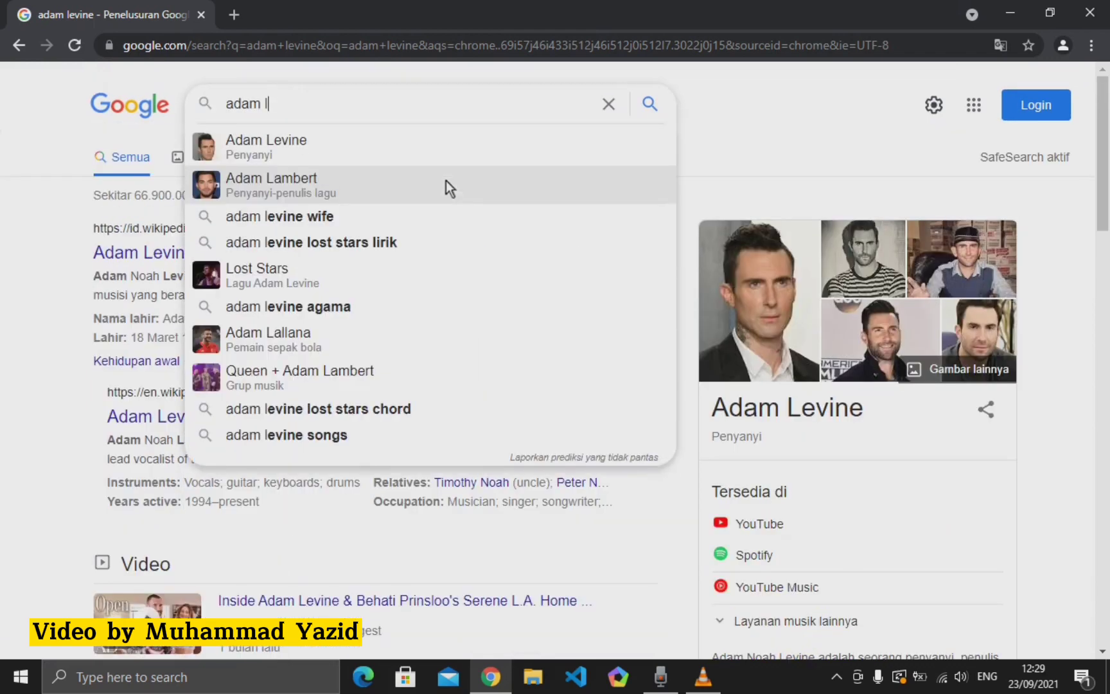
{"action": "type", "text": "n"}
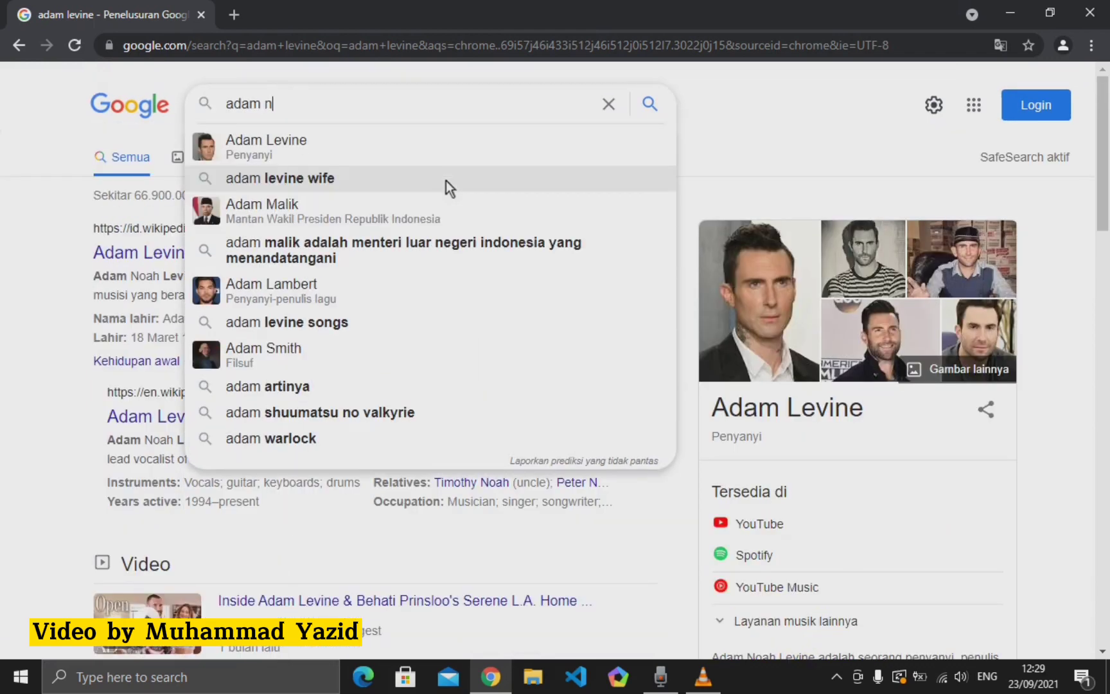
{"action": "type", "text": "oah levine"}
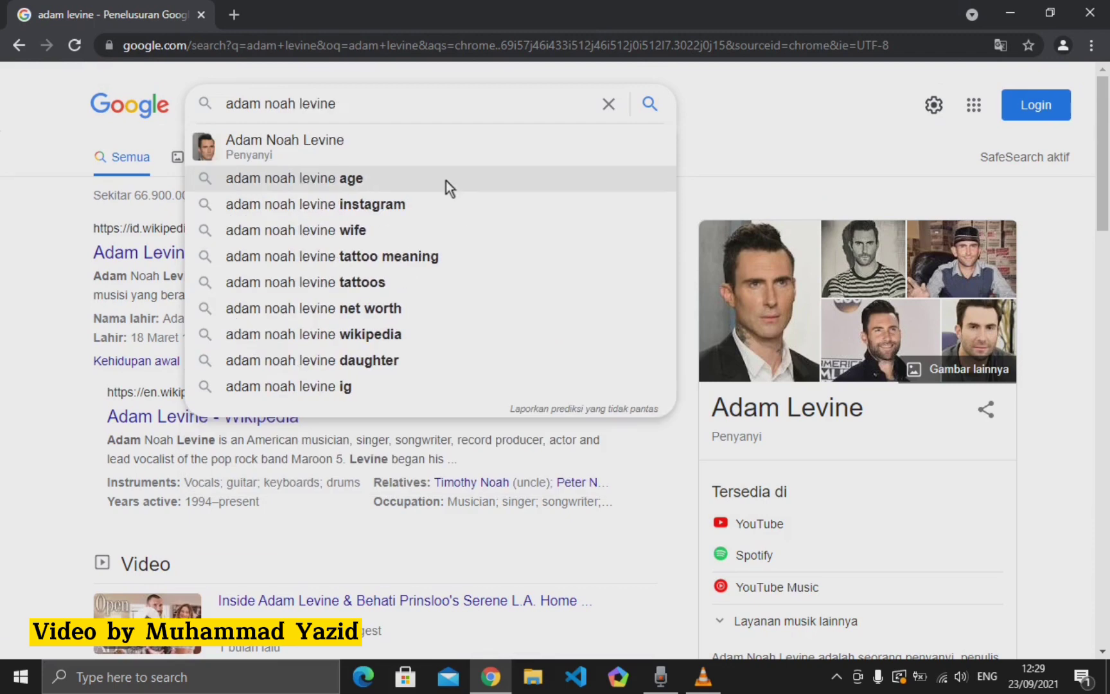
{"action": "key", "text": "Return"}
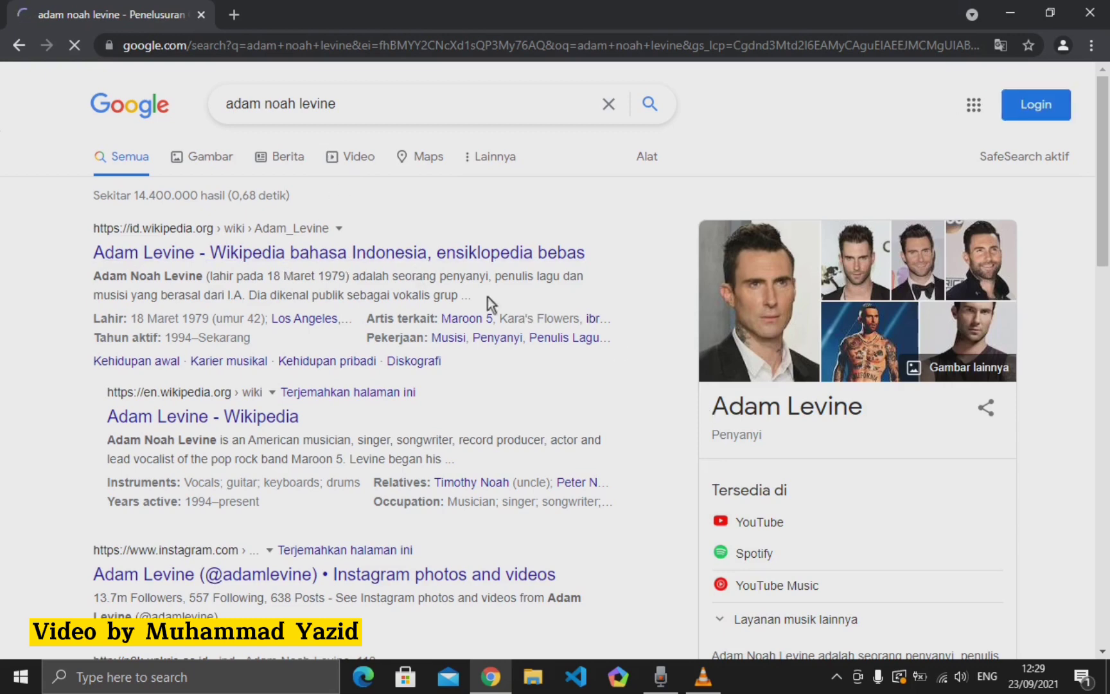
{"action": "scroll", "coordinate": [780, 544], "scroll_direction": "down", "scroll_amount": 3}
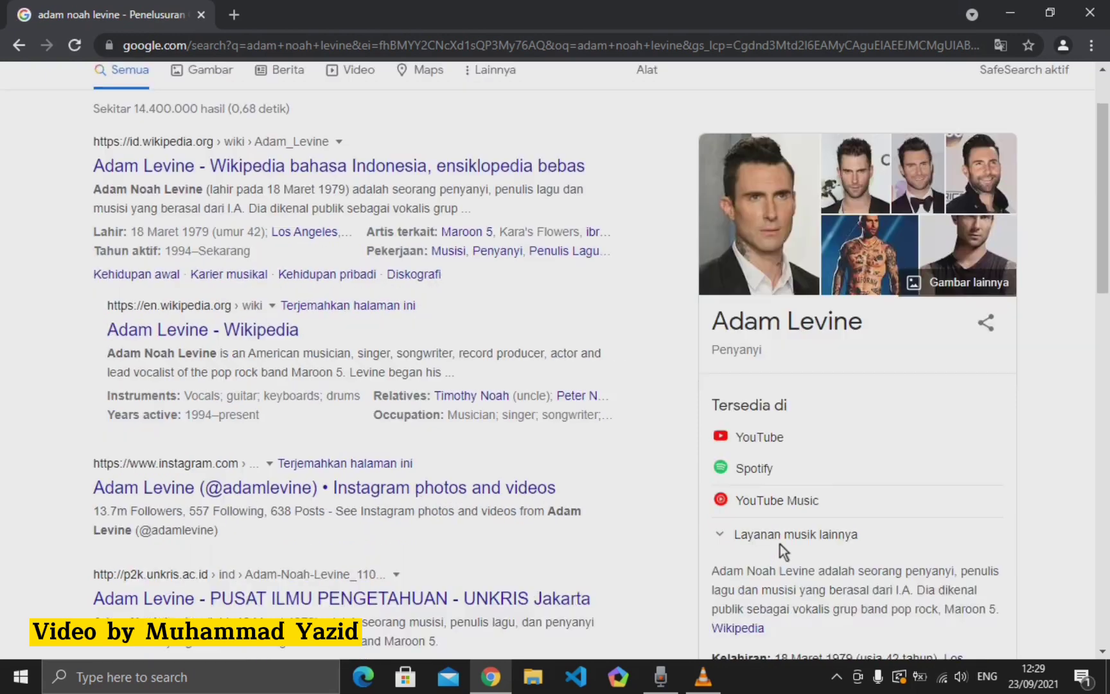
{"action": "scroll", "coordinate": [613, 397], "scroll_direction": "up", "scroll_amount": 3}
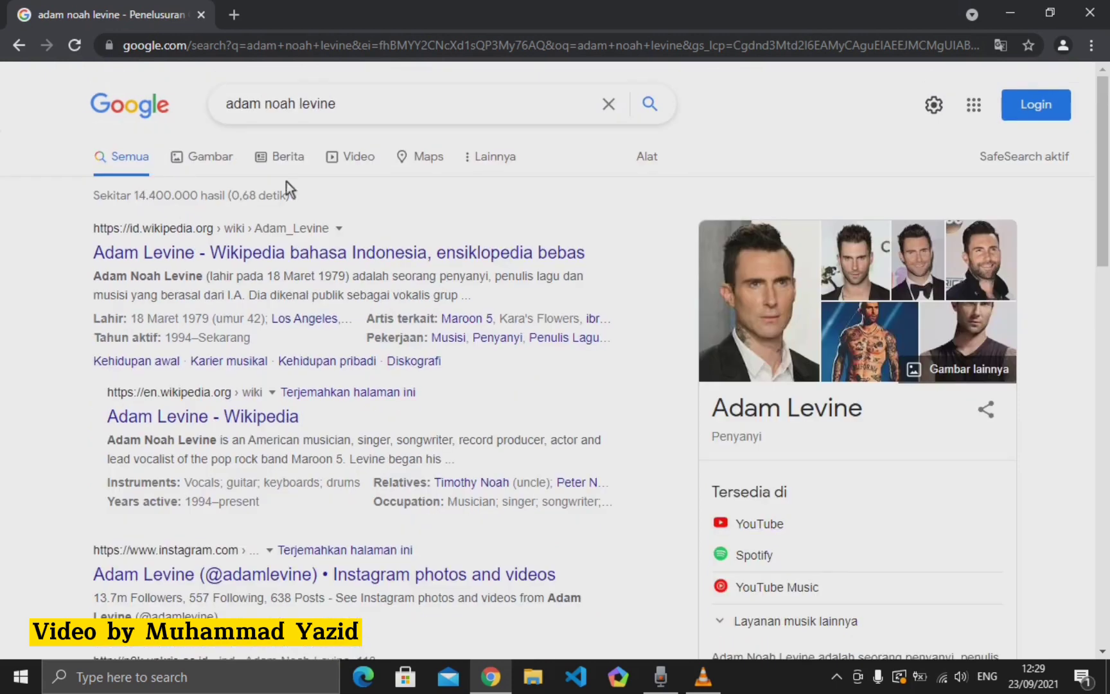
- Search for "noah levine" -musician to require the exact phrase and exclude musician
{"action": "left_click", "coordinate": [335, 107]}
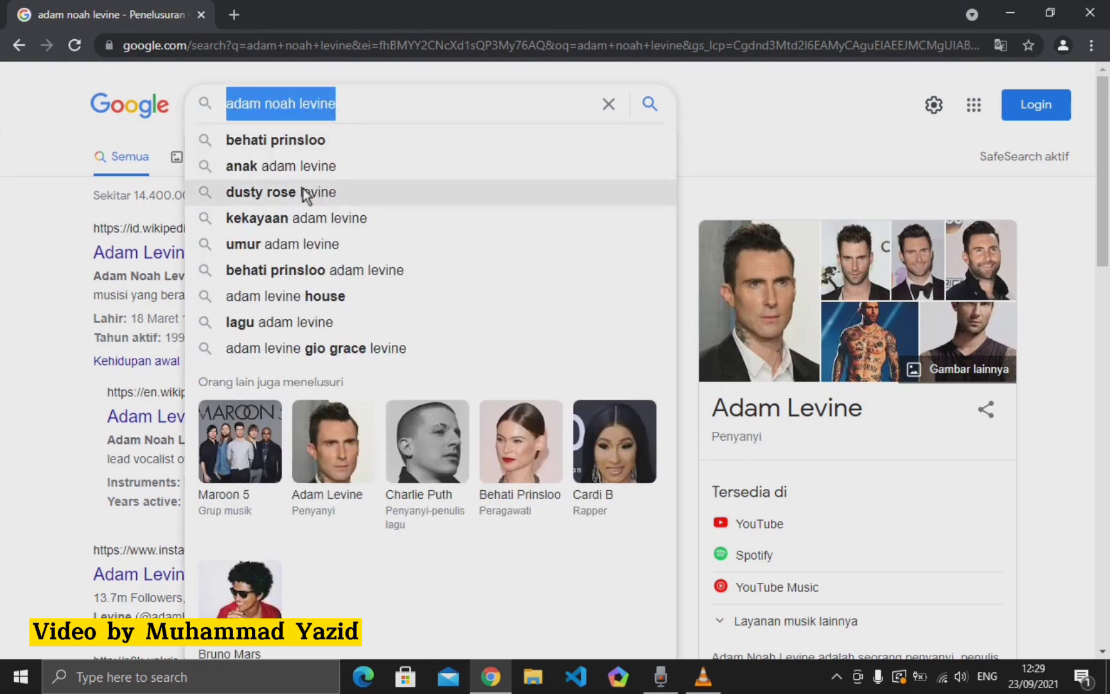
{"action": "type", "text": "\""}
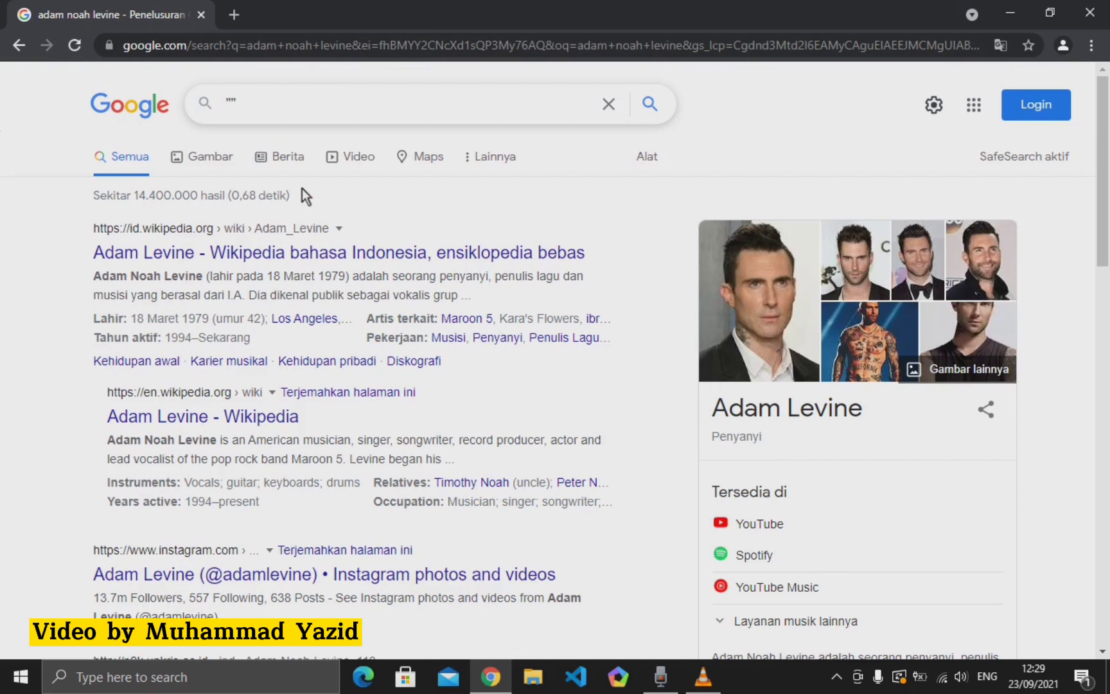
{"action": "key", "text": "Left"}
{"action": "type", "text": "noah"}
{"action": "type", "text": " lev"}
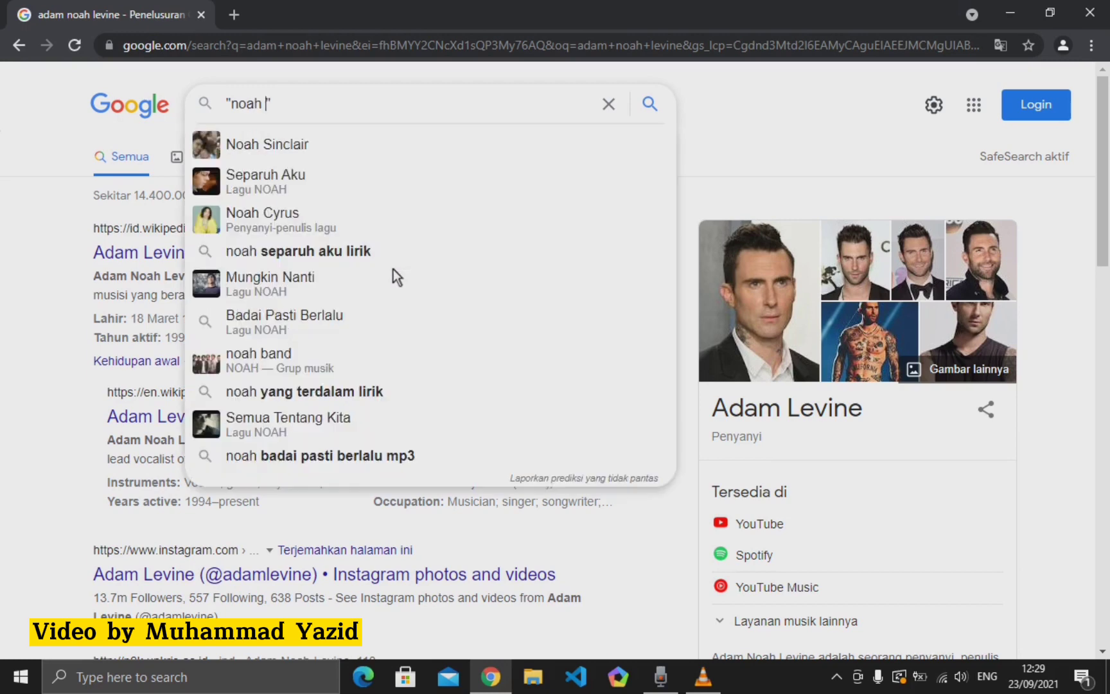
{"action": "type", "text": "ine"}
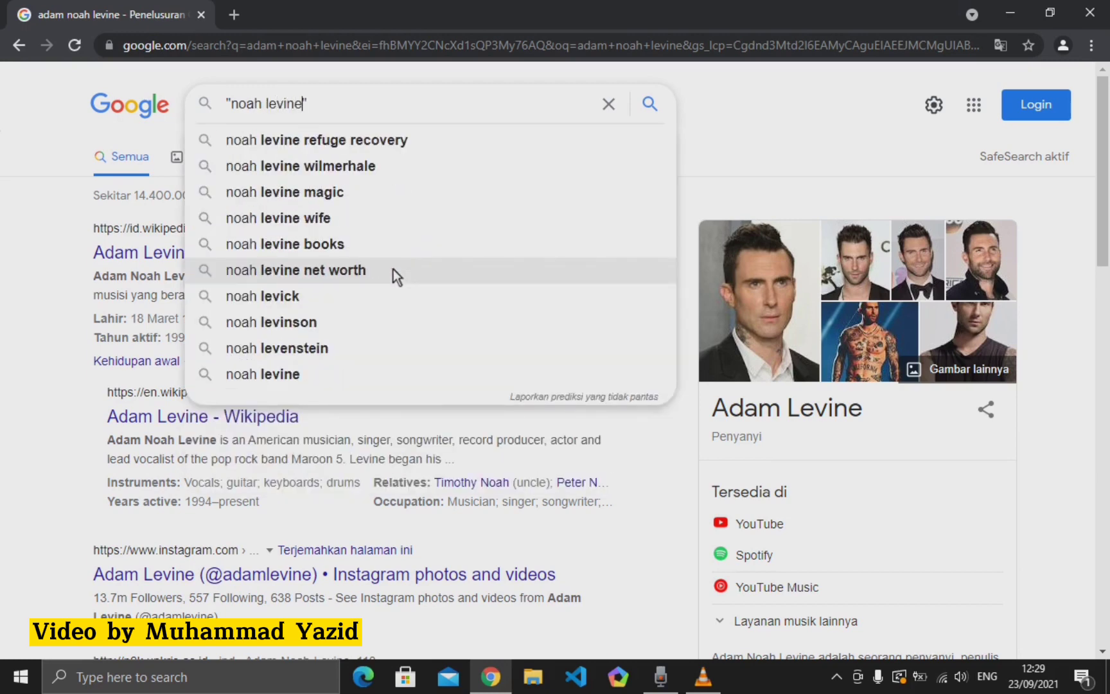
{"action": "type", "text": " -m"}
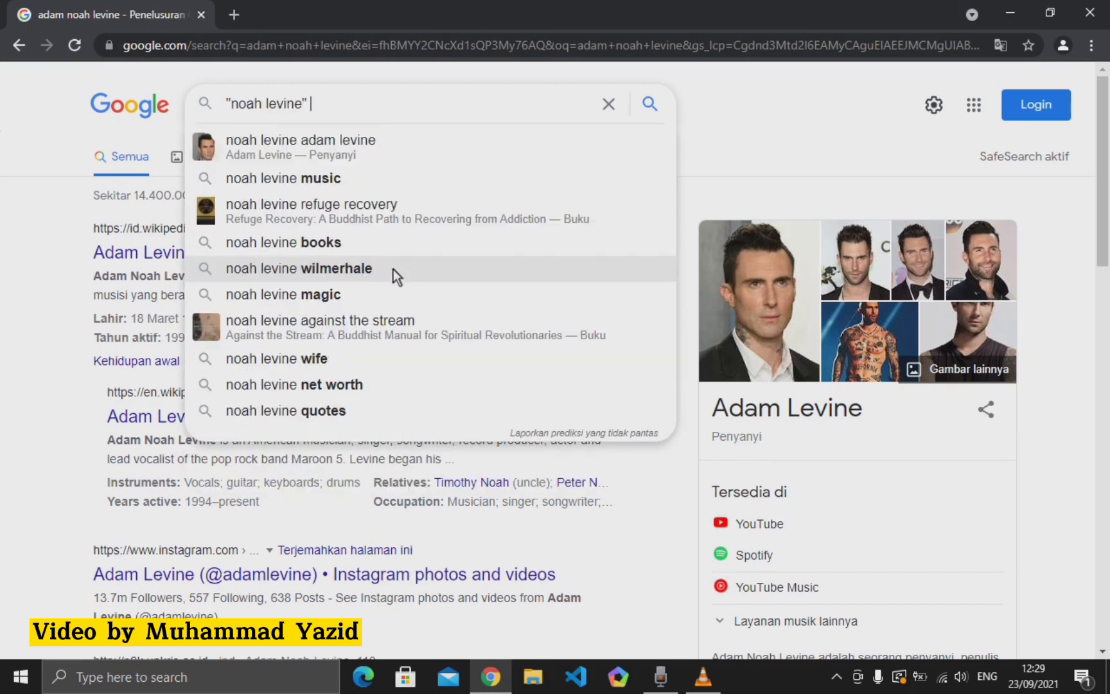
{"action": "type", "text": "usiani"}
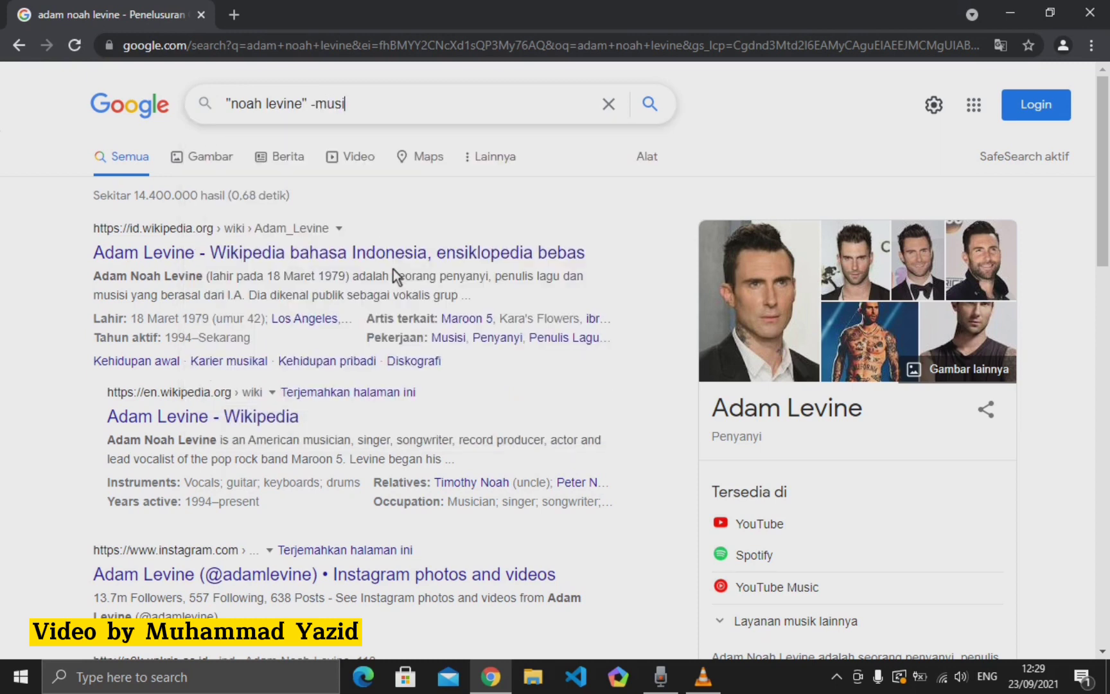
{"action": "key", "text": "BackSpace"}
{"action": "key", "text": "BackSpace"}
{"action": "key", "text": "BackSpace"}
{"action": "key", "text": "BackSpace"}
{"action": "key", "text": "BackSpace"}
{"action": "type", "text": "siciam"}
{"action": "key", "text": "BackSpace"}
{"action": "type", "text": "n"}
{"action": "key", "text": "Return"}
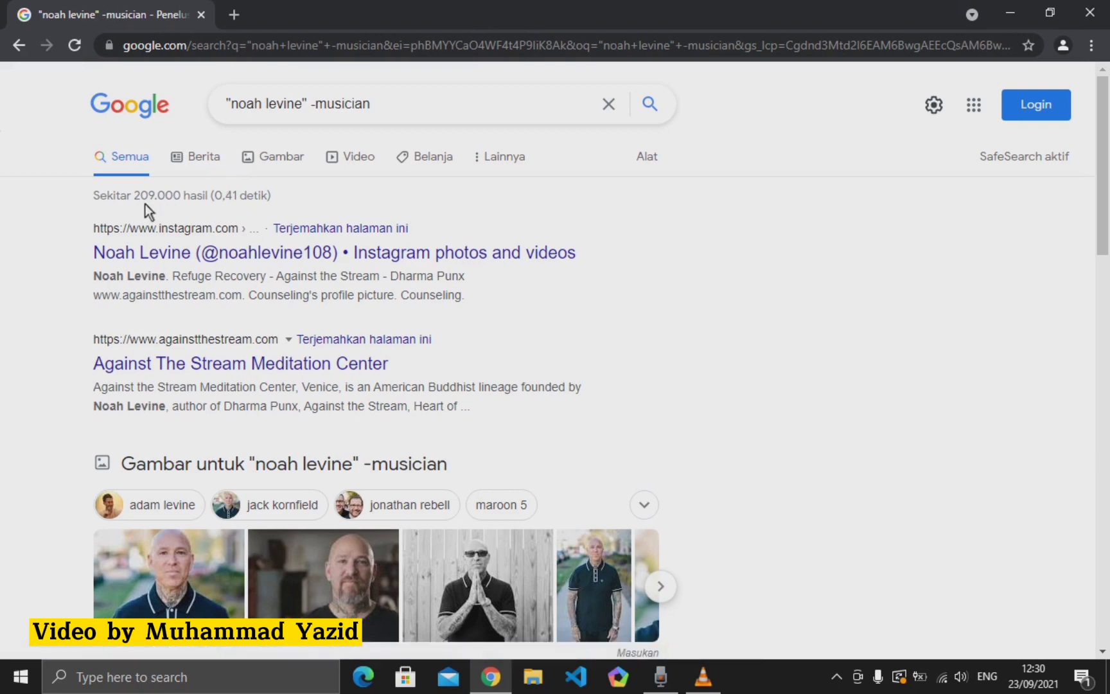
- Look over the "noah levine" -musician results, then delete the whole query from the search box
{"action": "scroll", "coordinate": [283, 330], "scroll_direction": "down", "scroll_amount": 4}
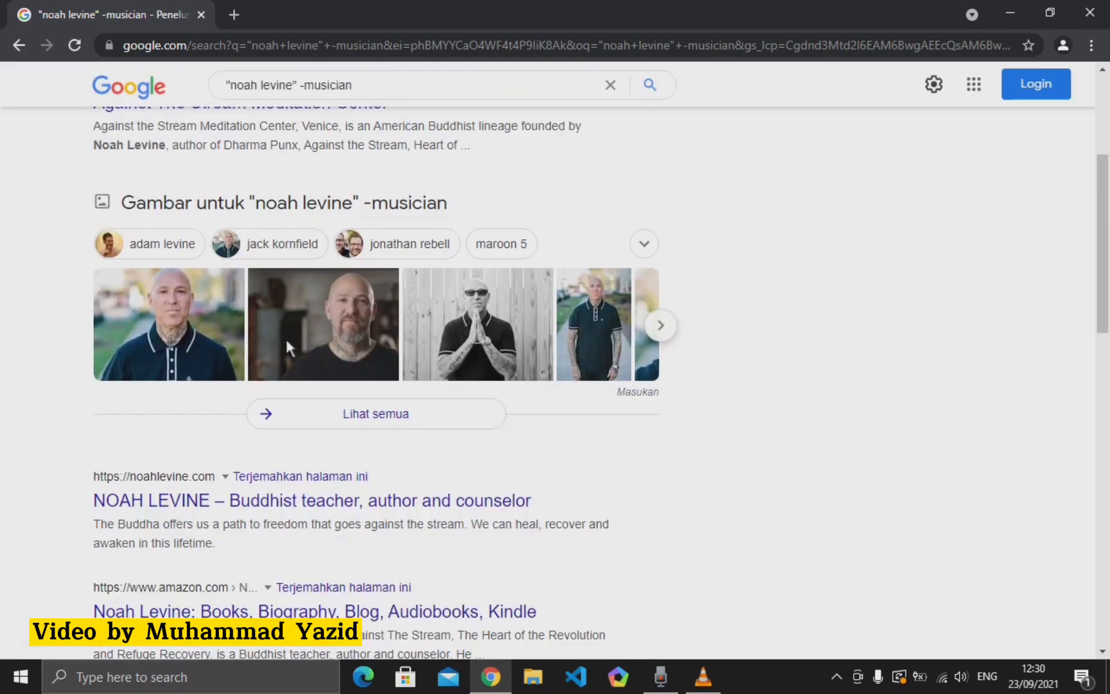
{"action": "scroll", "coordinate": [277, 373], "scroll_direction": "down", "scroll_amount": 1}
{"action": "scroll", "coordinate": [228, 353], "scroll_direction": "up", "scroll_amount": 5}
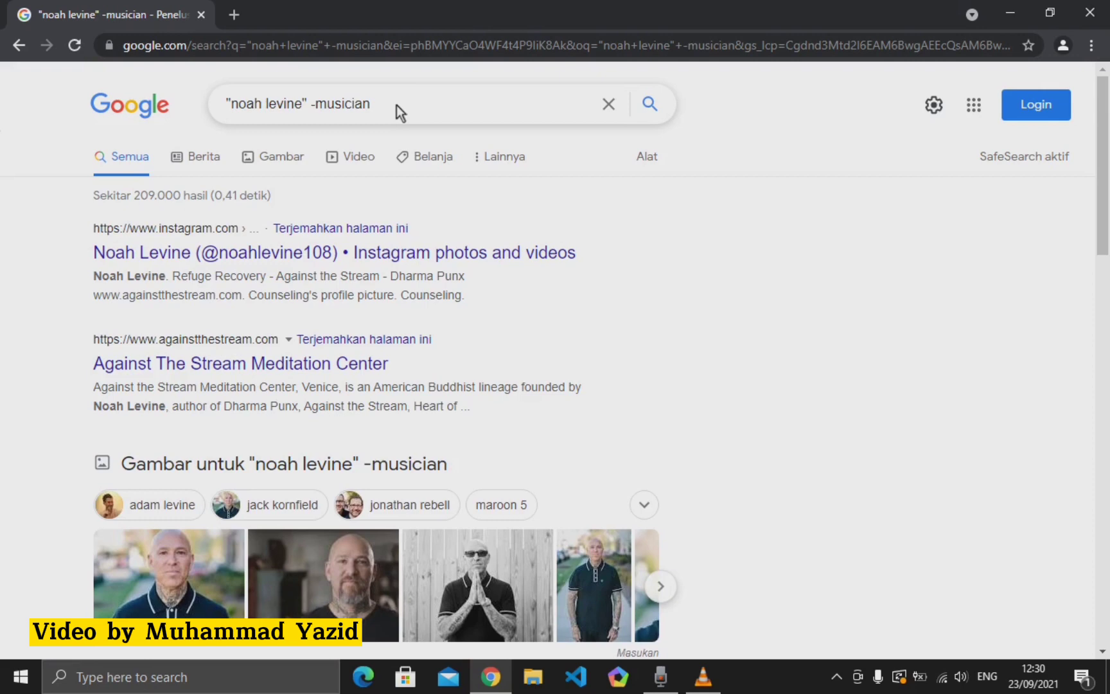
{"action": "scroll", "coordinate": [278, 284], "scroll_direction": "down", "scroll_amount": 6}
{"action": "scroll", "coordinate": [258, 290], "scroll_direction": "up", "scroll_amount": 6}
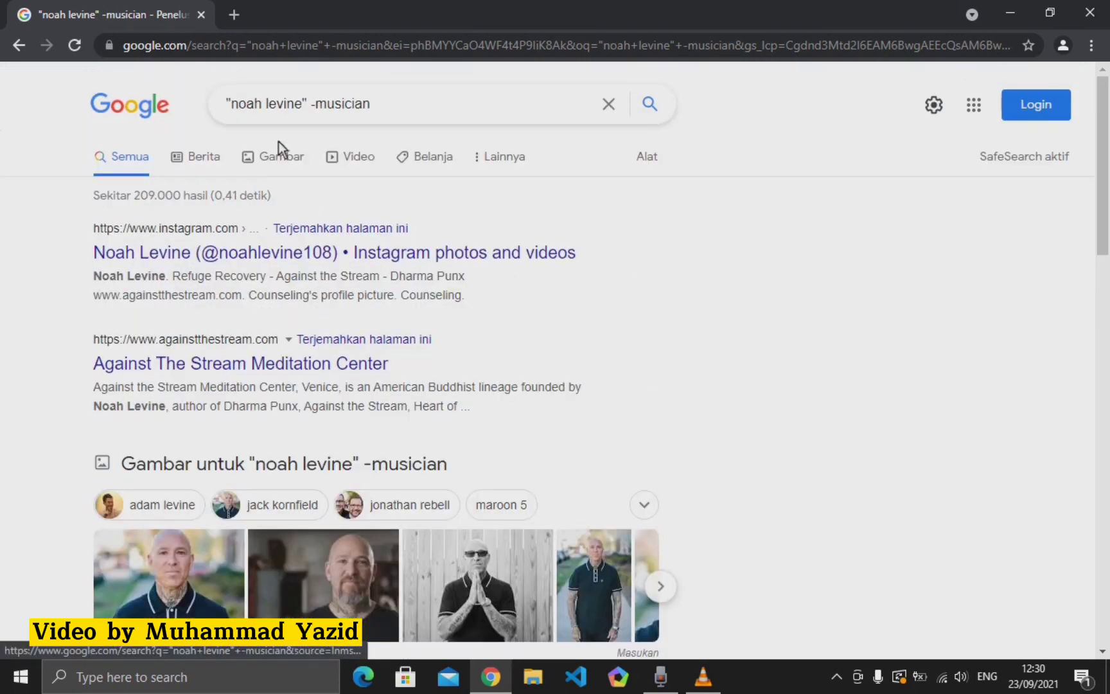
{"action": "left_click", "coordinate": [375, 107]}
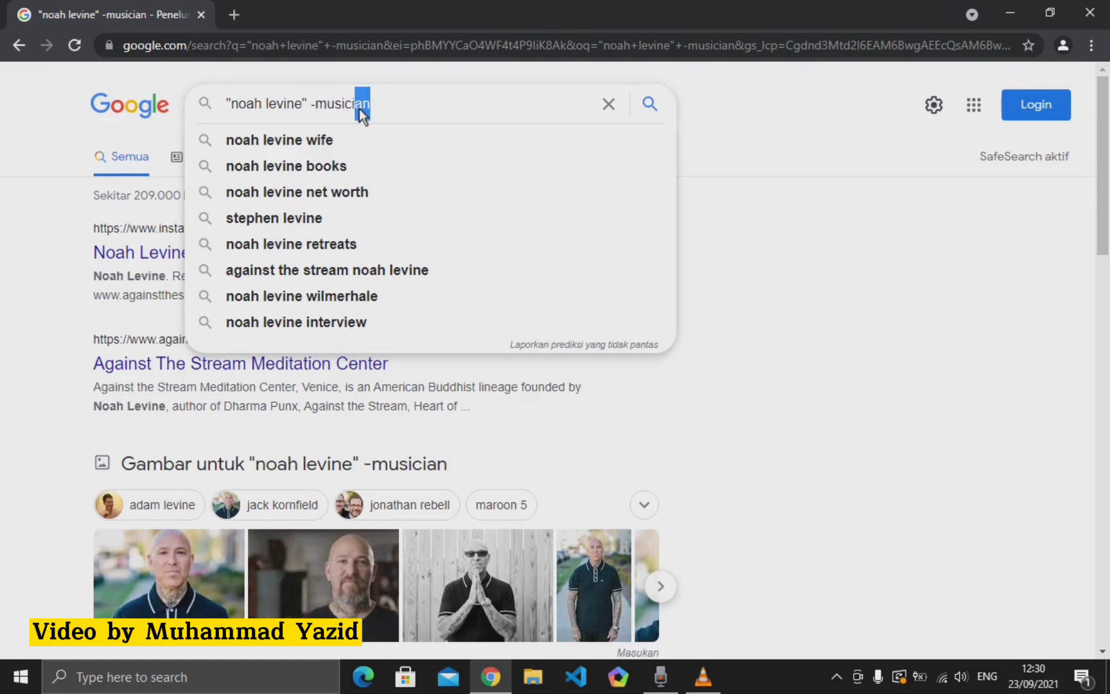
{"action": "left_click", "coordinate": [390, 105]}
{"action": "left_click_drag", "start_coordinate": [403, 108], "coordinate": [285, 102]}
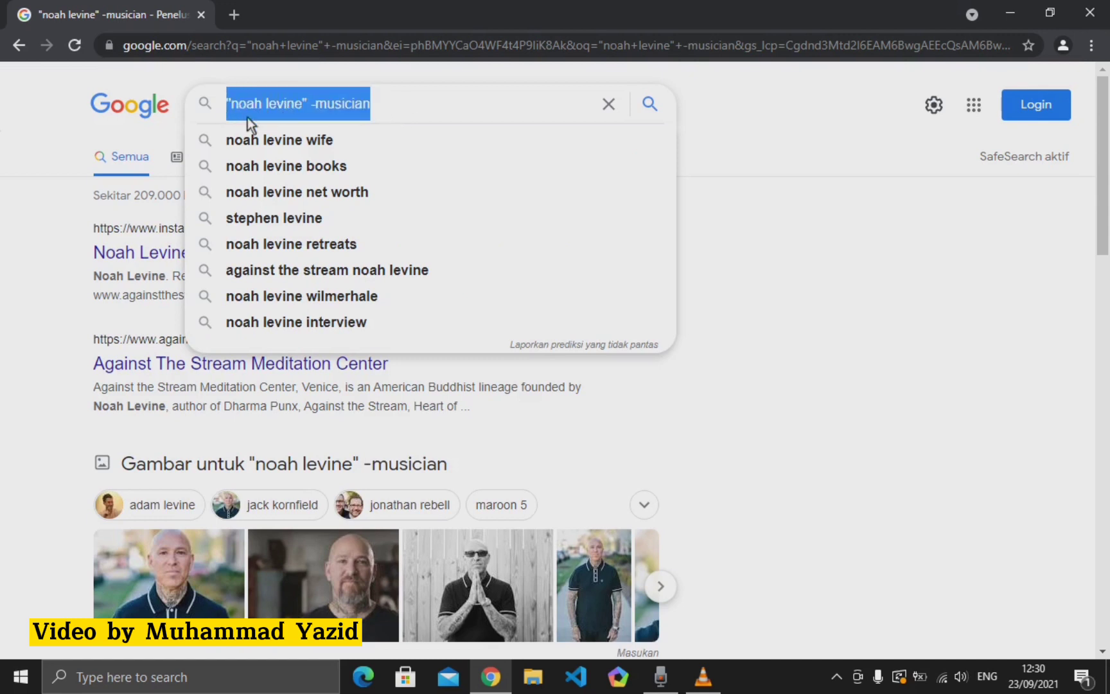
{"action": "key", "text": "BackSpace"}
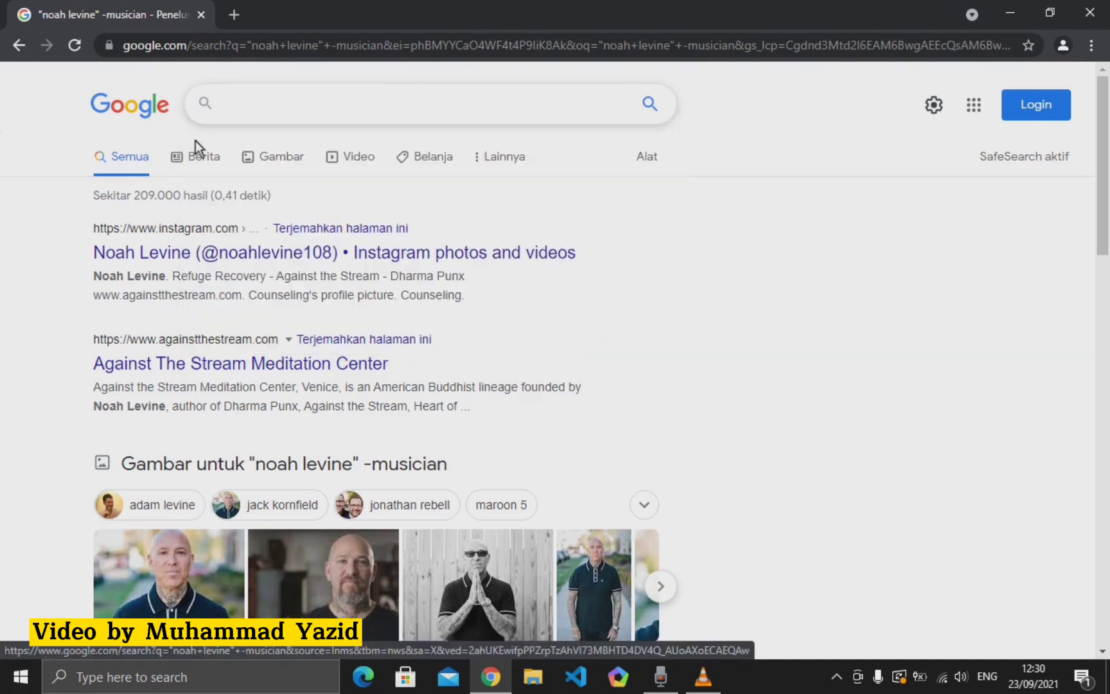
- Run a Google search for (adam OR noah) levine
{"action": "type", "text": "()"}
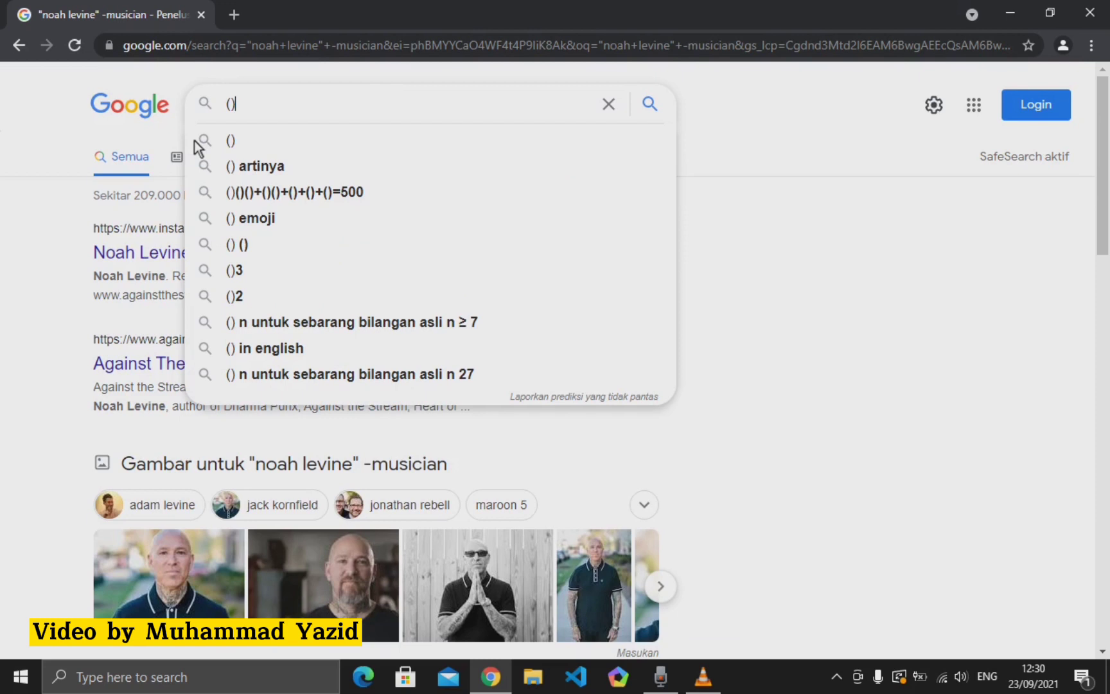
{"action": "key", "text": "Left"}
{"action": "type", "text": "Adam"}
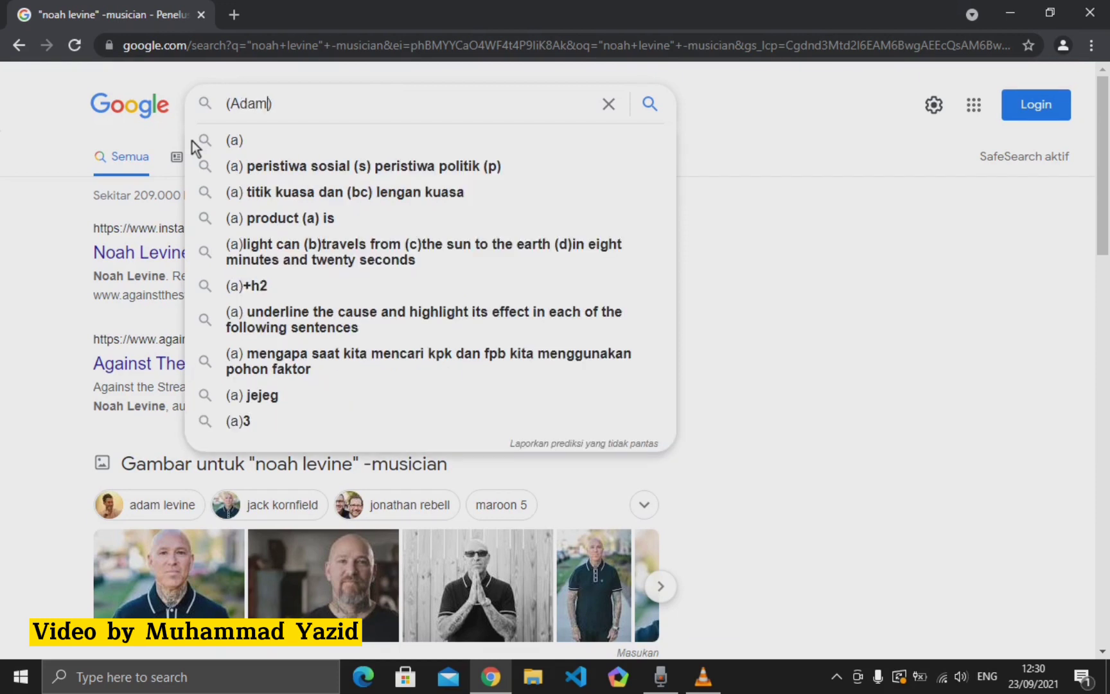
{"action": "key", "text": "BackSpace"}
{"action": "key", "text": "BackSpace"}
{"action": "key", "text": "BackSpace"}
{"action": "key", "text": "BackSpace"}
{"action": "type", "text": "adam OR"}
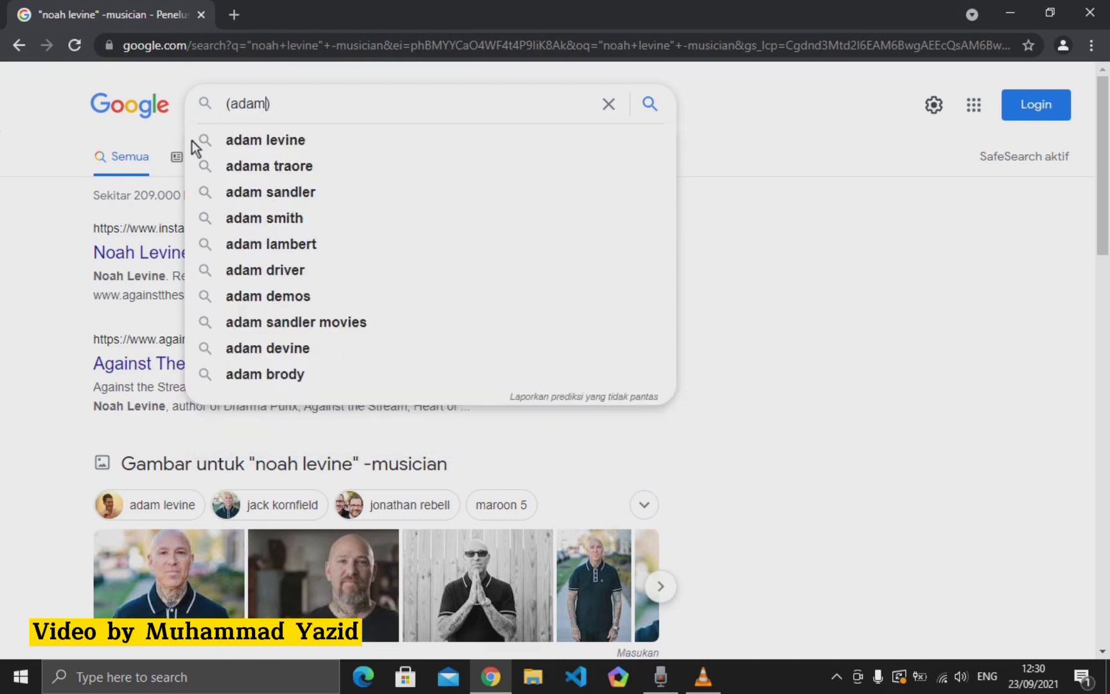
{"action": "type", "text": " noah"}
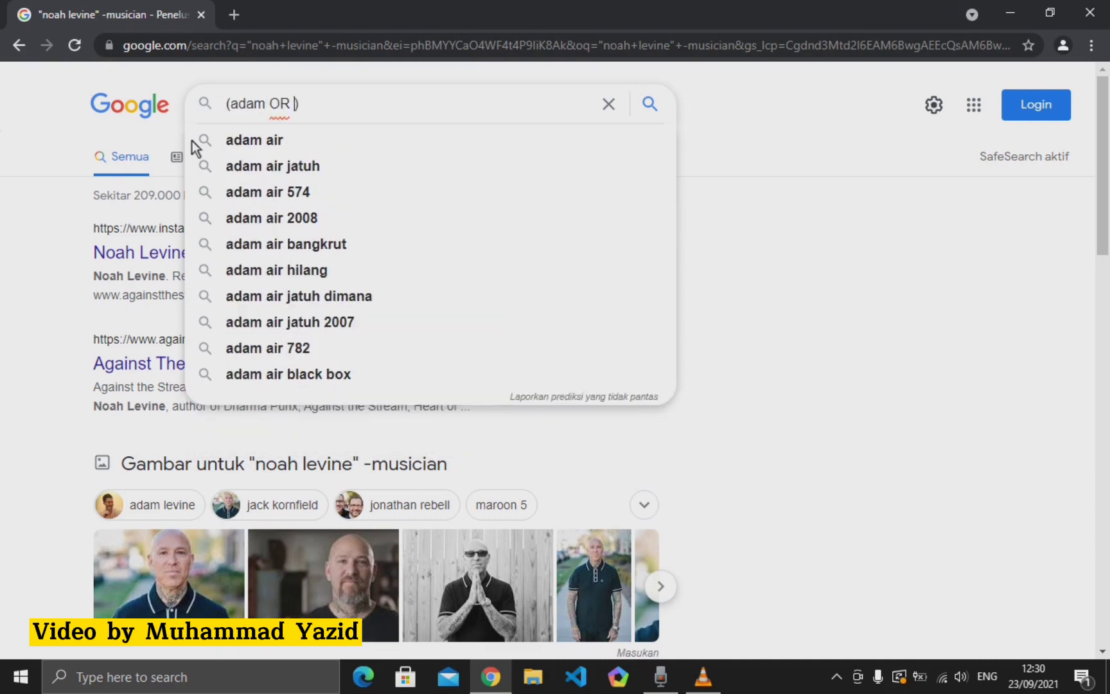
{"action": "key", "text": "Right"}
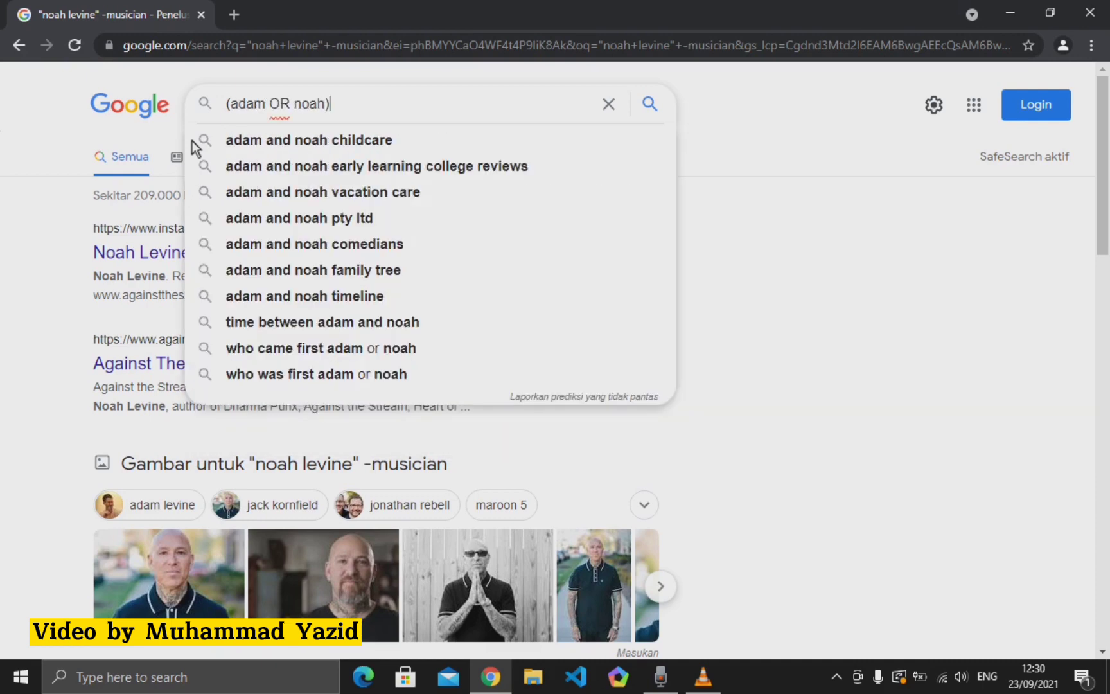
{"action": "type", "text": "levine"}
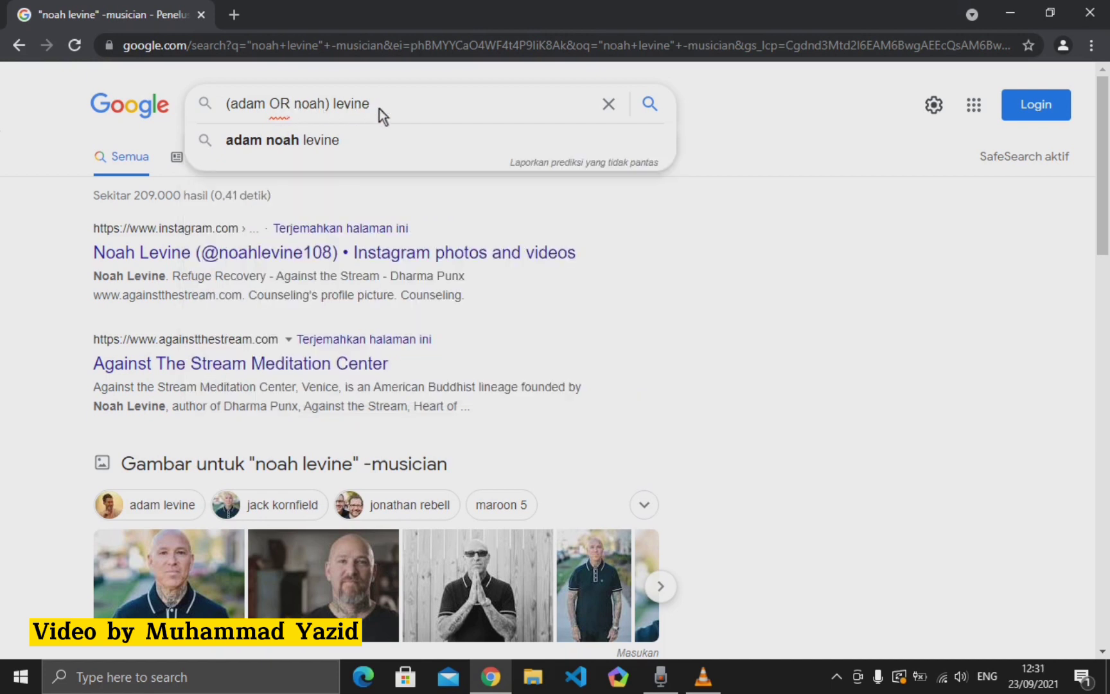
{"action": "left_click", "coordinate": [285, 106]}
{"action": "key", "text": "Return"}
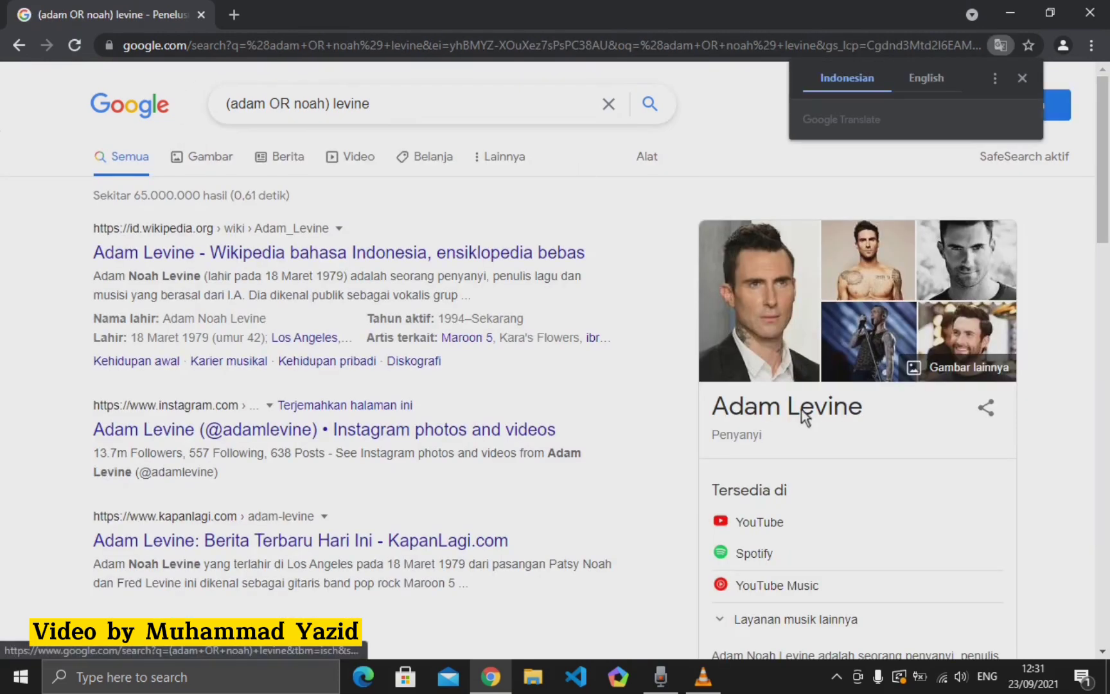
- Close the Google Translate offer and open a new blank tab beside the results
{"action": "scroll", "coordinate": [801, 380], "scroll_direction": "down", "scroll_amount": 1}
{"action": "scroll", "coordinate": [802, 379], "scroll_direction": "up", "scroll_amount": 1}
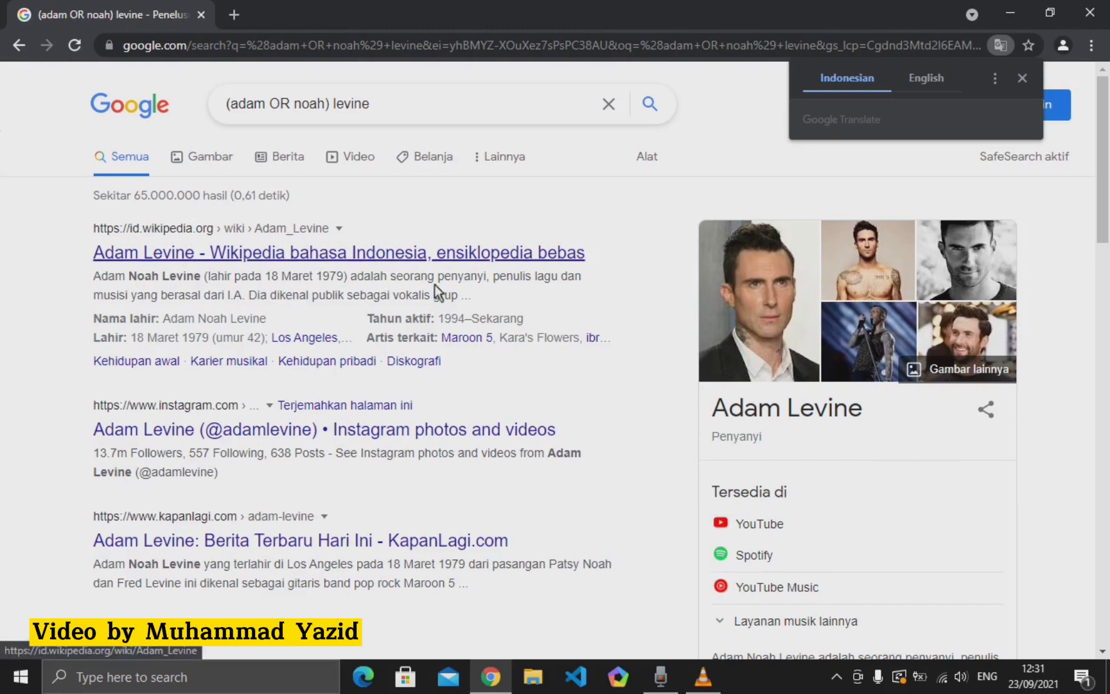
{"action": "scroll", "coordinate": [636, 447], "scroll_direction": "down", "scroll_amount": 4}
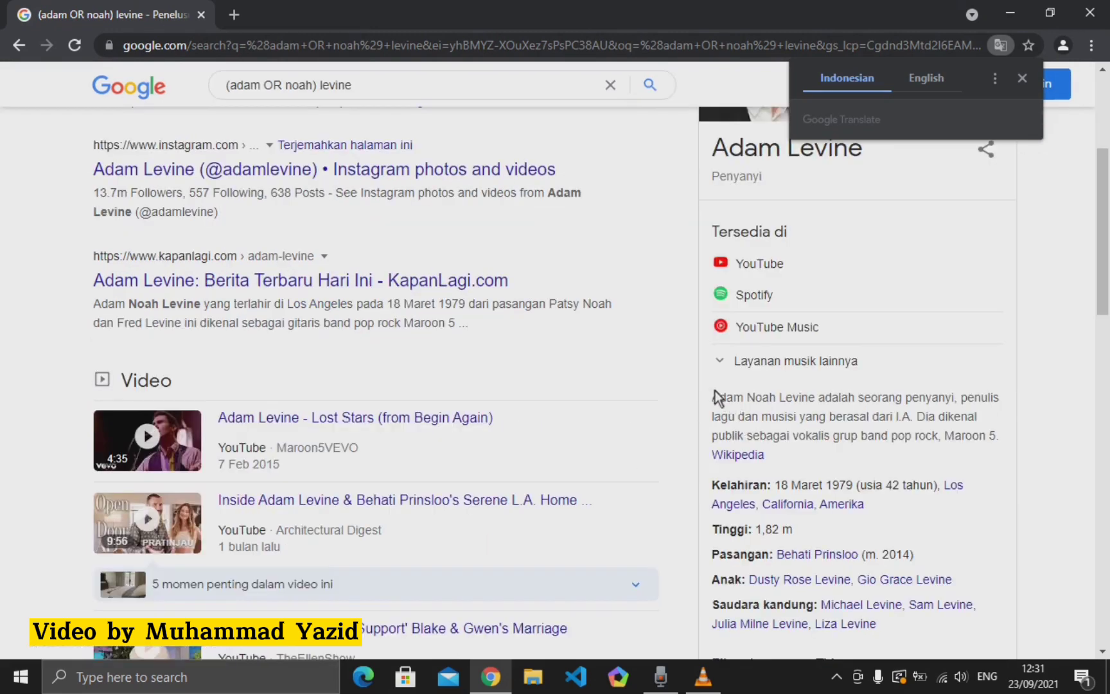
{"action": "scroll", "coordinate": [298, 194], "scroll_direction": "up", "scroll_amount": 5}
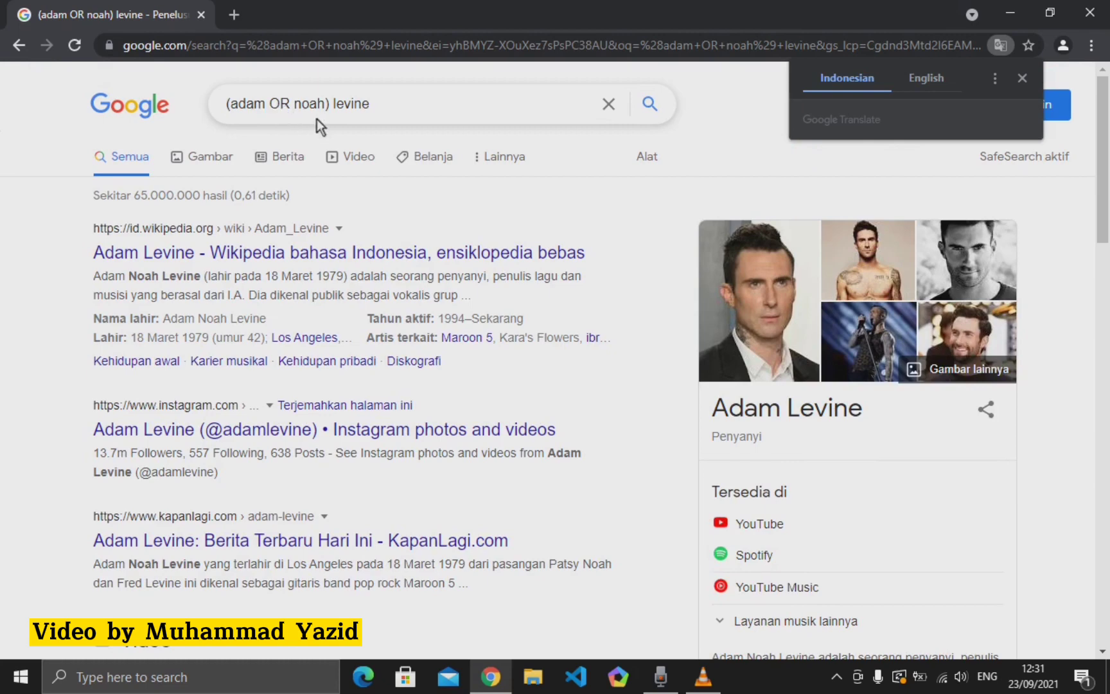
{"action": "scroll", "coordinate": [276, 109], "scroll_direction": "down", "scroll_amount": 1}
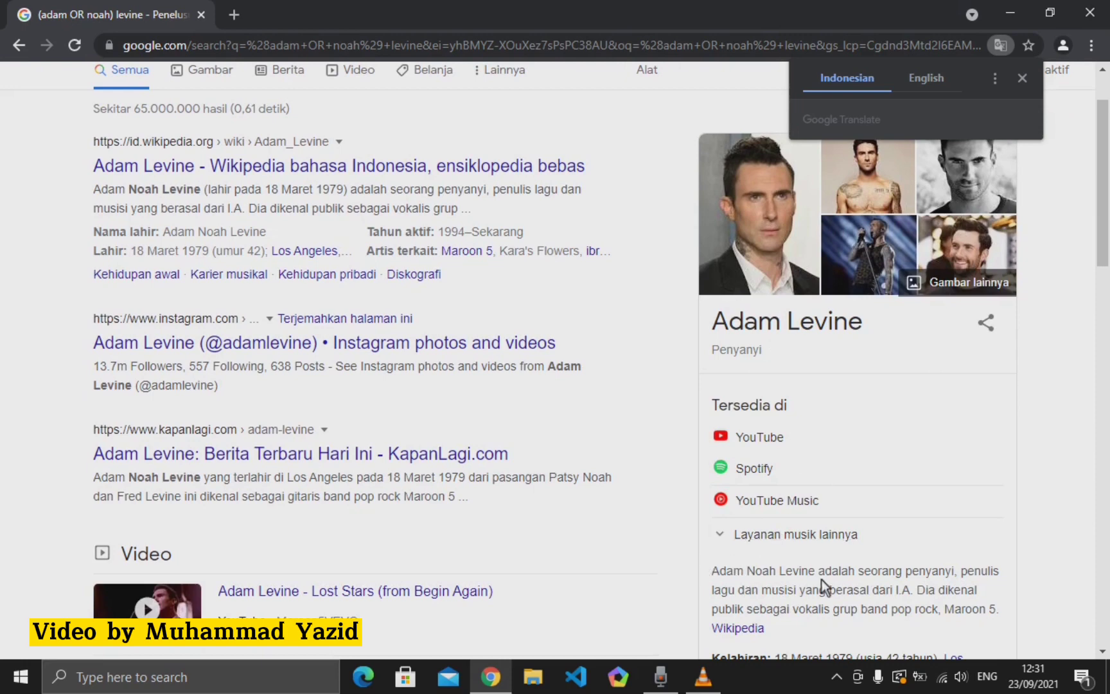
{"action": "scroll", "coordinate": [381, 285], "scroll_direction": "up", "scroll_amount": 2}
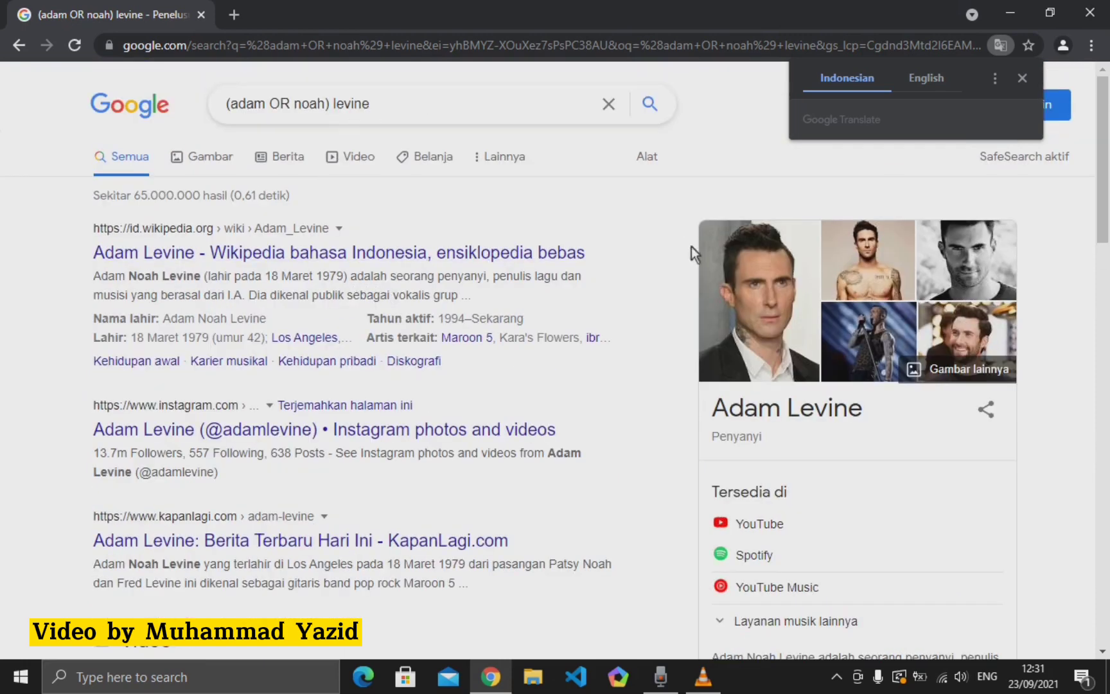
{"action": "left_click", "coordinate": [1023, 78]}
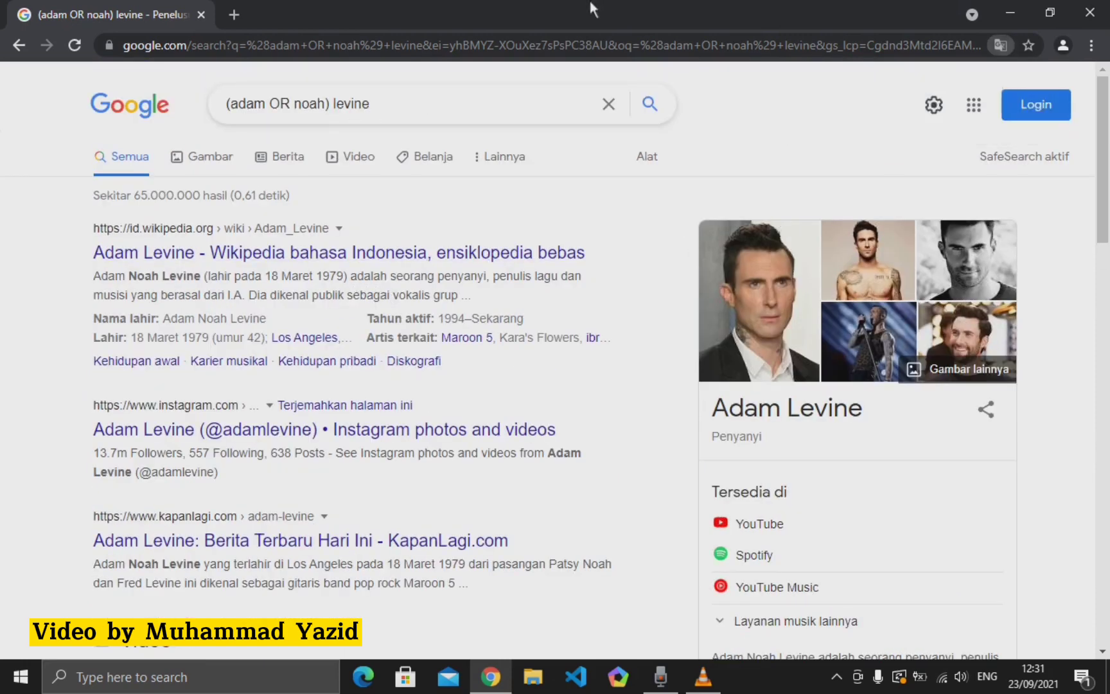
{"action": "left_click", "coordinate": [451, 103]}
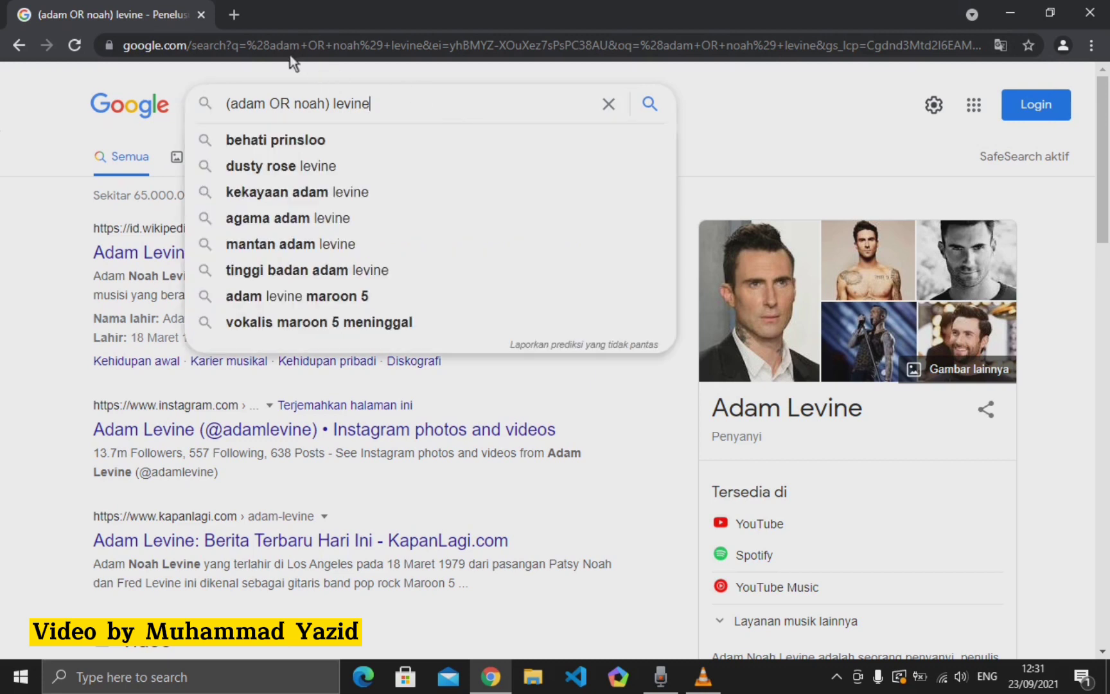
{"action": "left_click", "coordinate": [230, 13]}
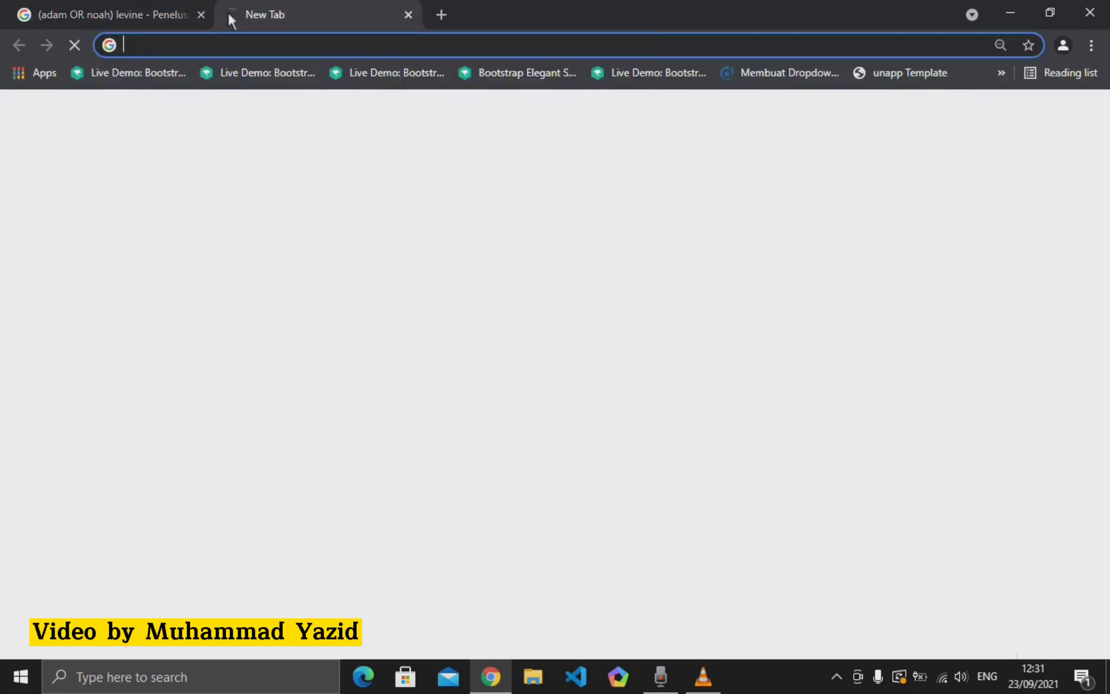